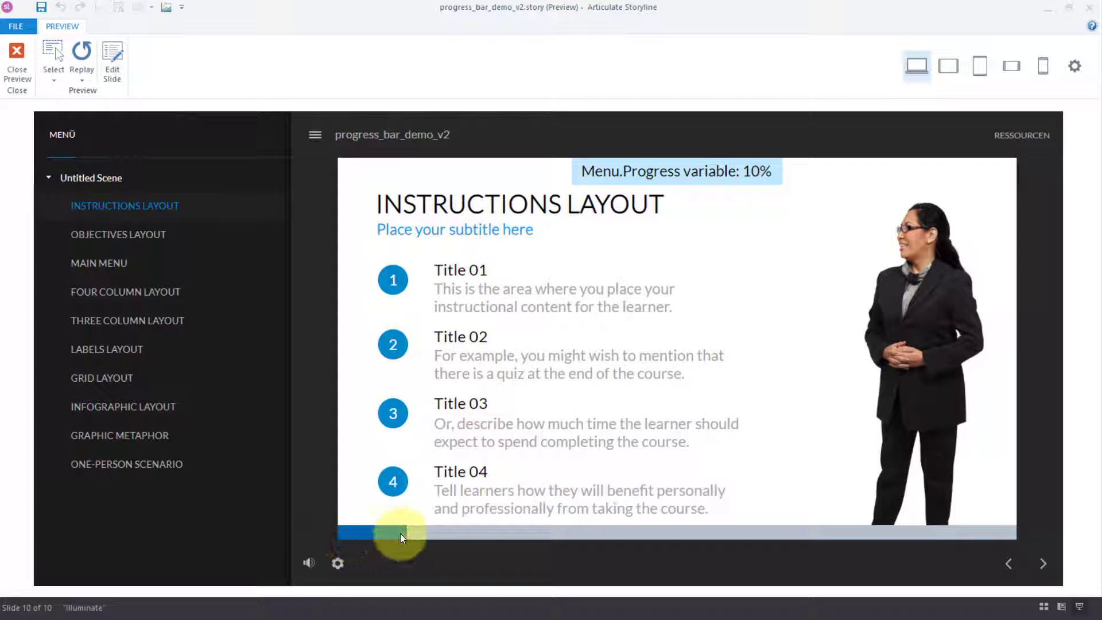
Advance through the preview slides past Graphic Metaphor, watching the progress bar grow from 10%
click(395, 532)
click(1043, 565)
click(1044, 565)
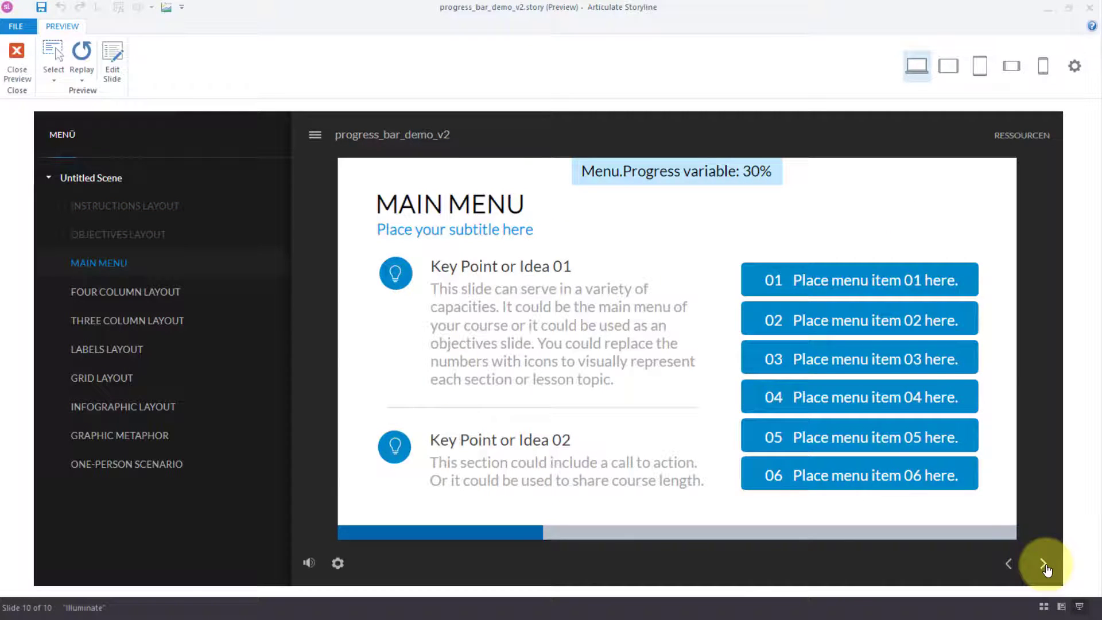
click(1044, 566)
click(1044, 566)
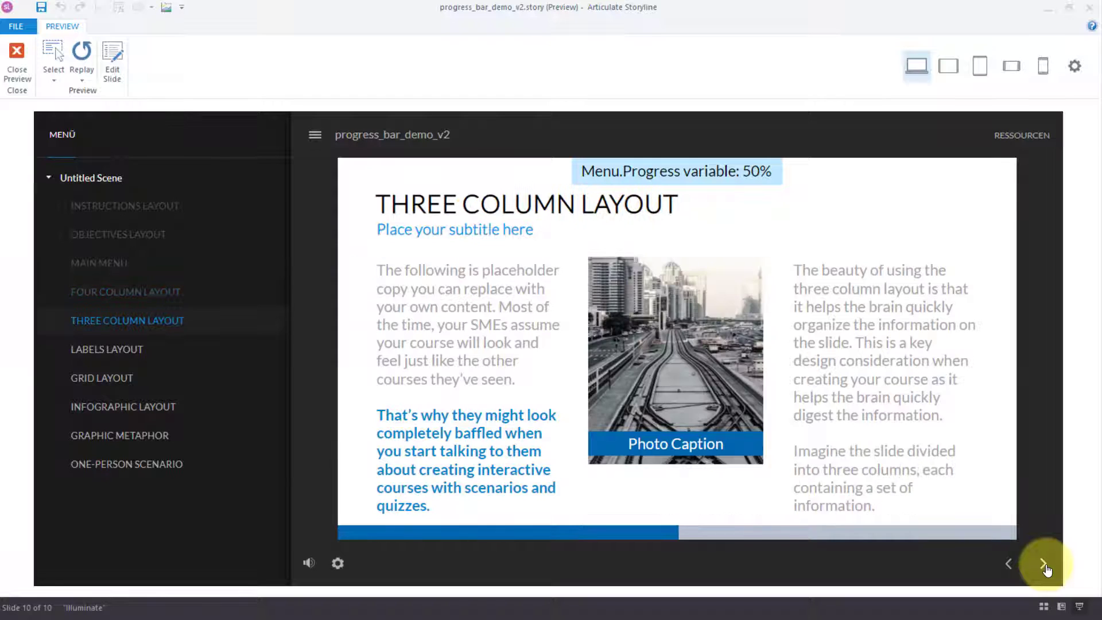
click(1043, 565)
click(1044, 565)
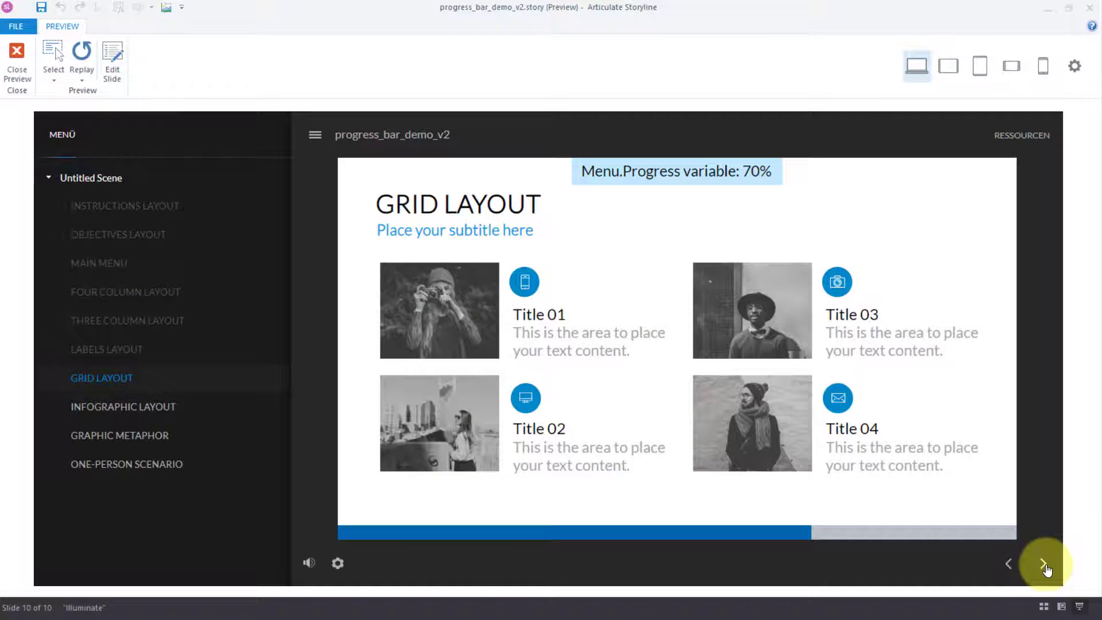
click(1044, 565)
click(1044, 565)
click(1044, 565)
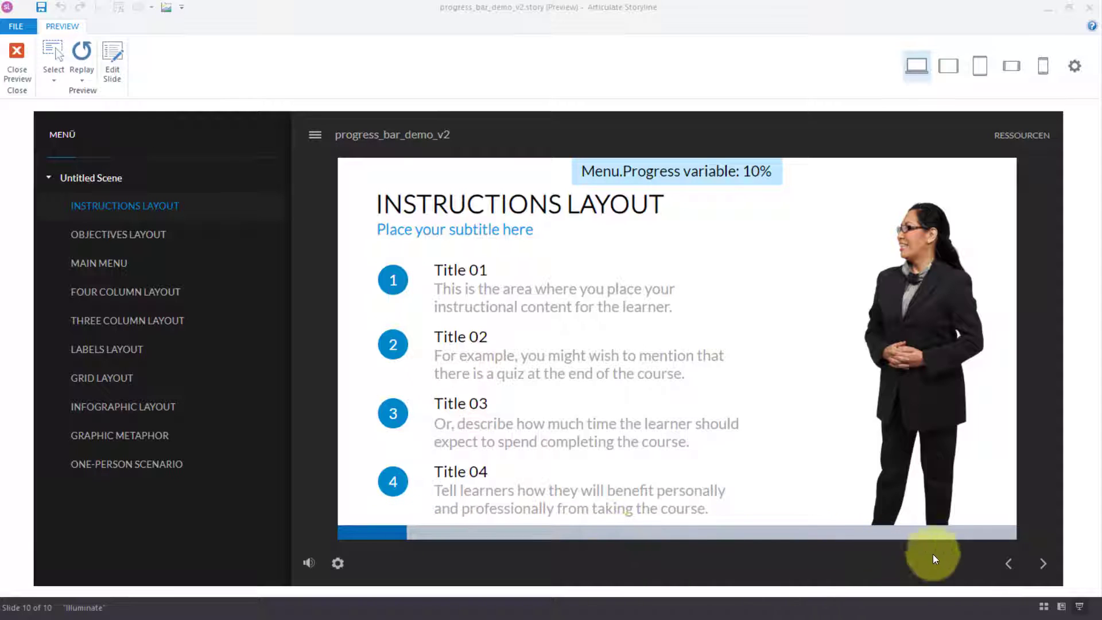
Advance through Objectives, Main Menu and Four Column to the Three Column Layout slide at 50%
click(1042, 564)
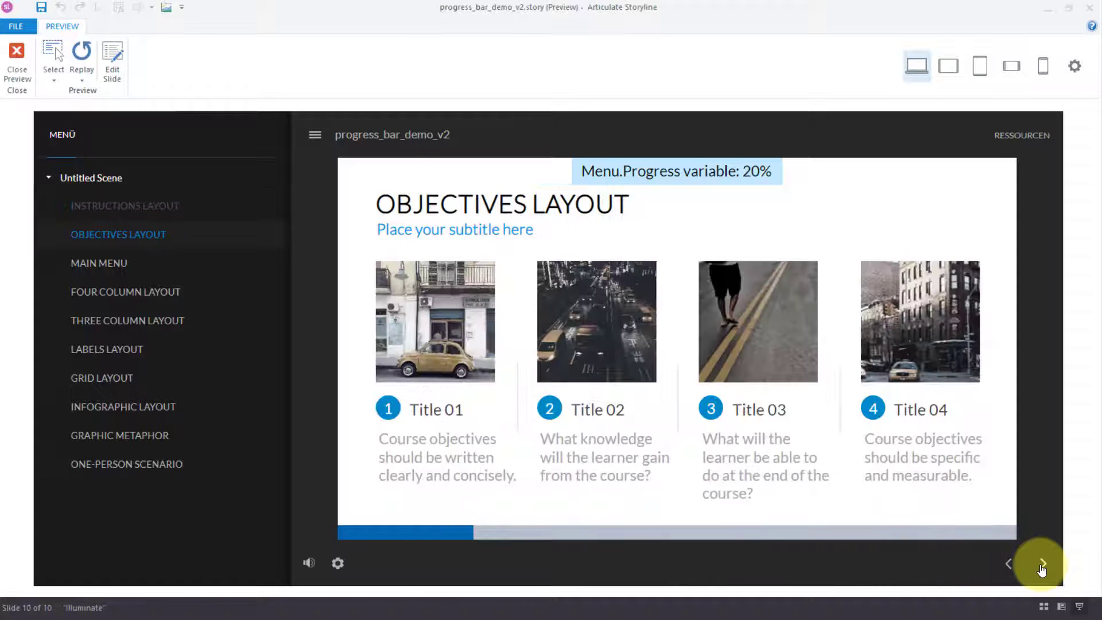
click(1042, 566)
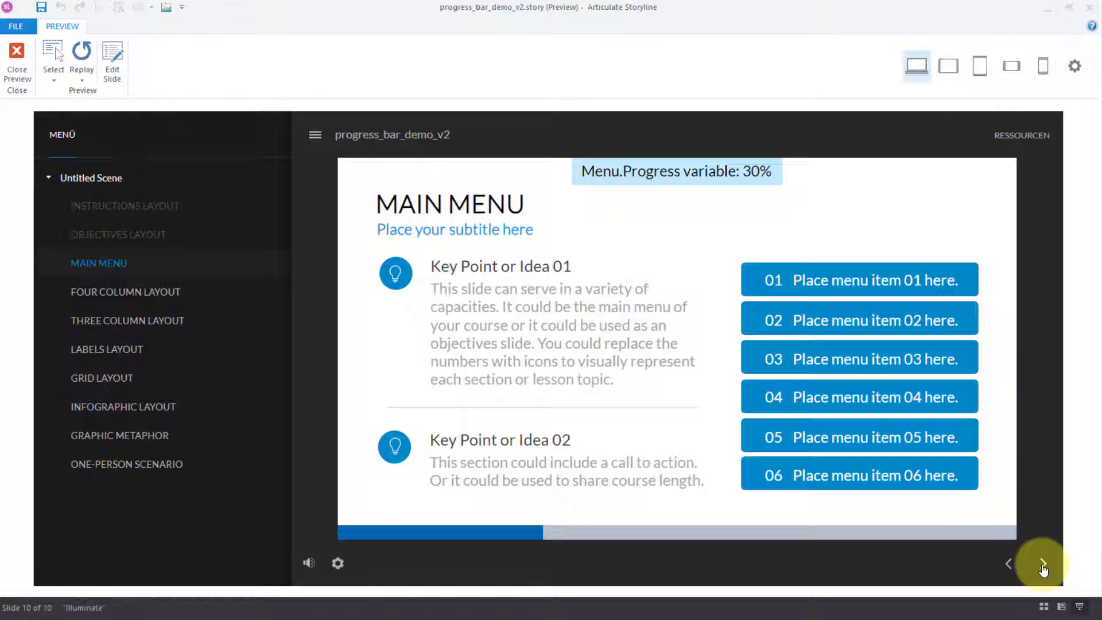
click(1043, 567)
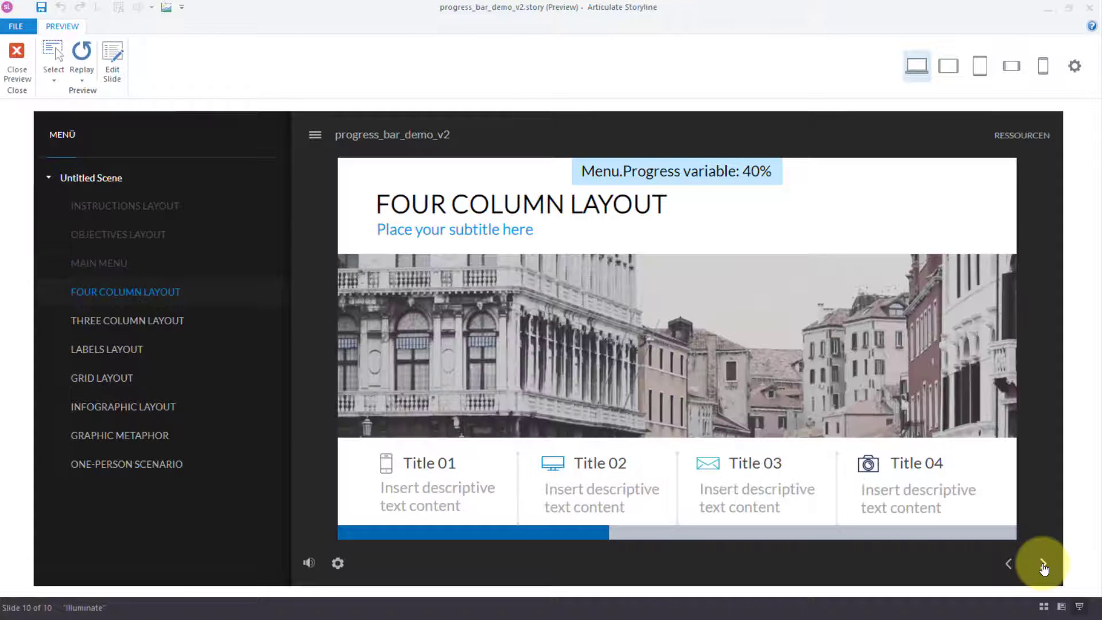
click(1043, 567)
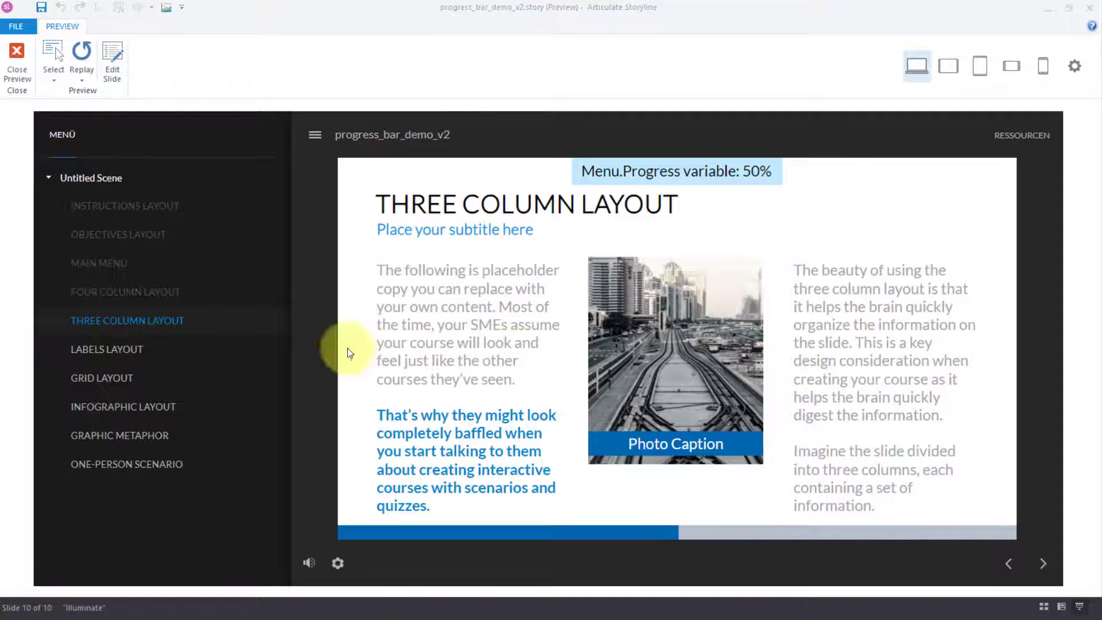
Use the menu entries to jump back to Four Column, Main Menu, Objectives and Instructions Layout
click(115, 300)
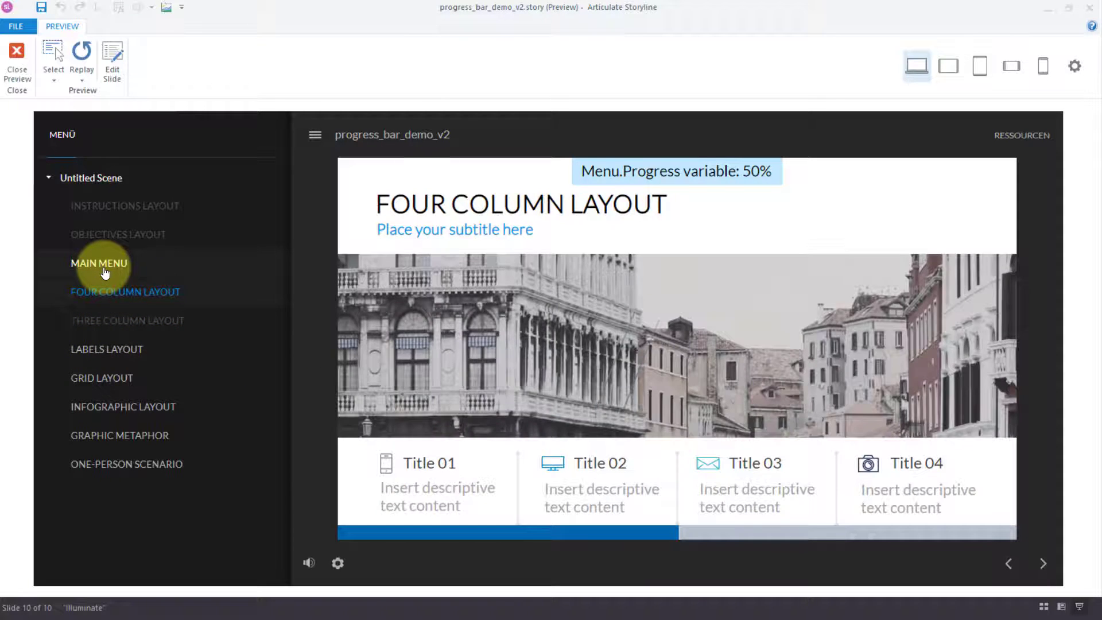
click(101, 264)
click(106, 245)
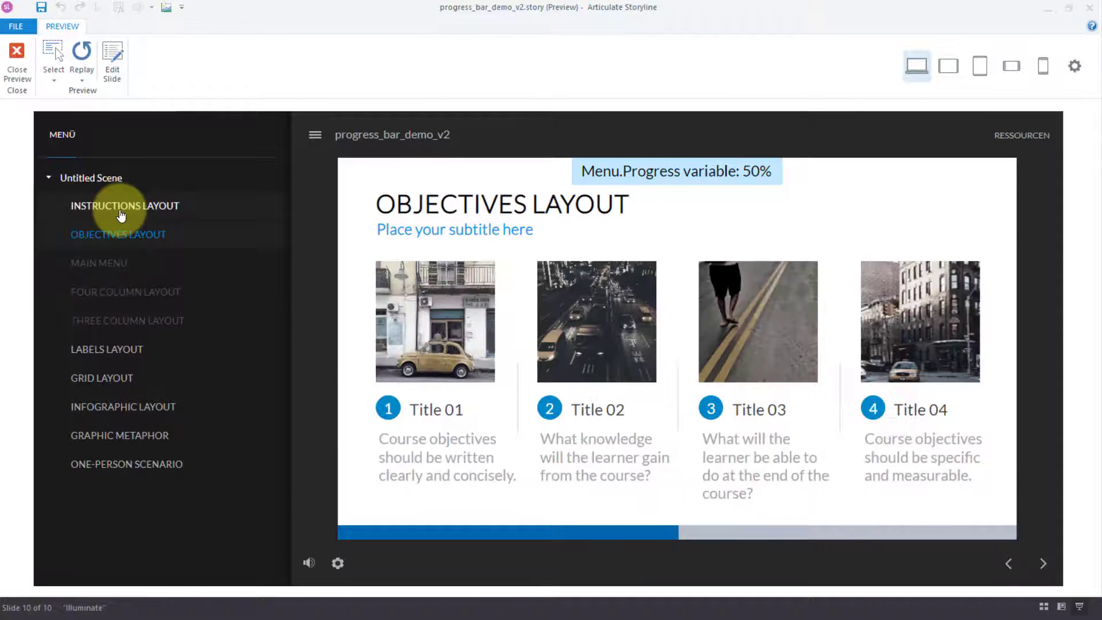
click(117, 208)
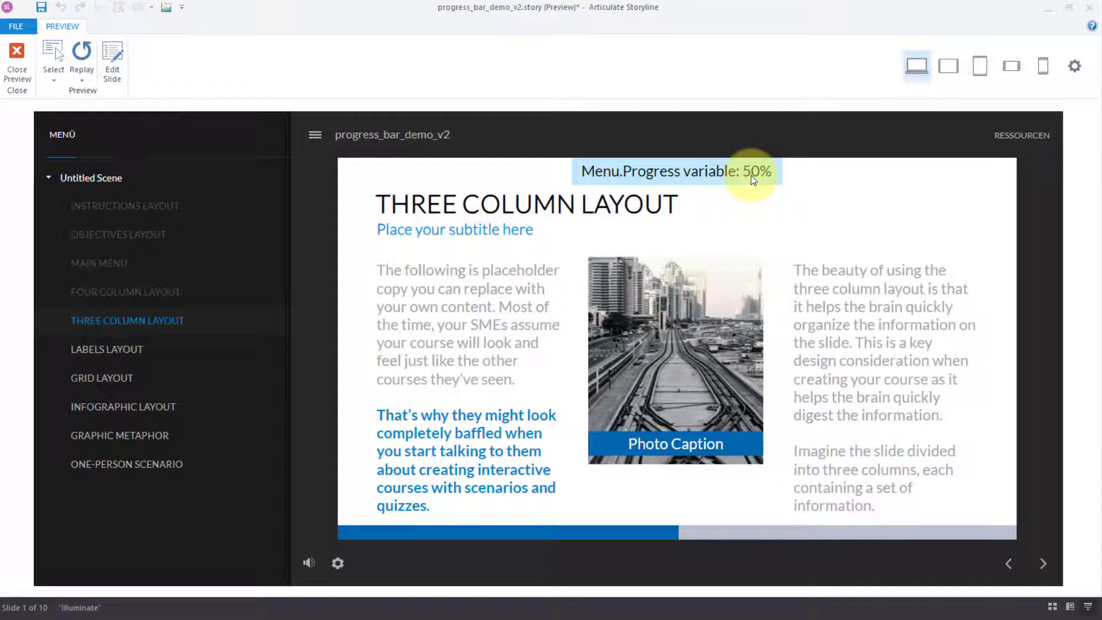
Close the preview and select the Illuminate master in Slide Master view to show its progress triggers
click(20, 54)
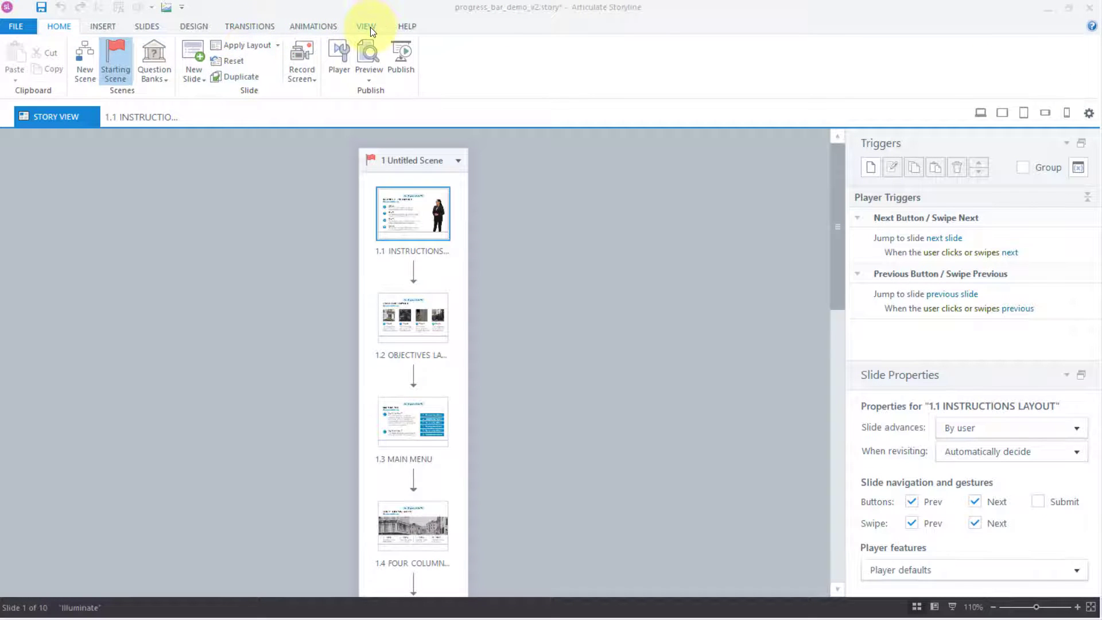
click(370, 26)
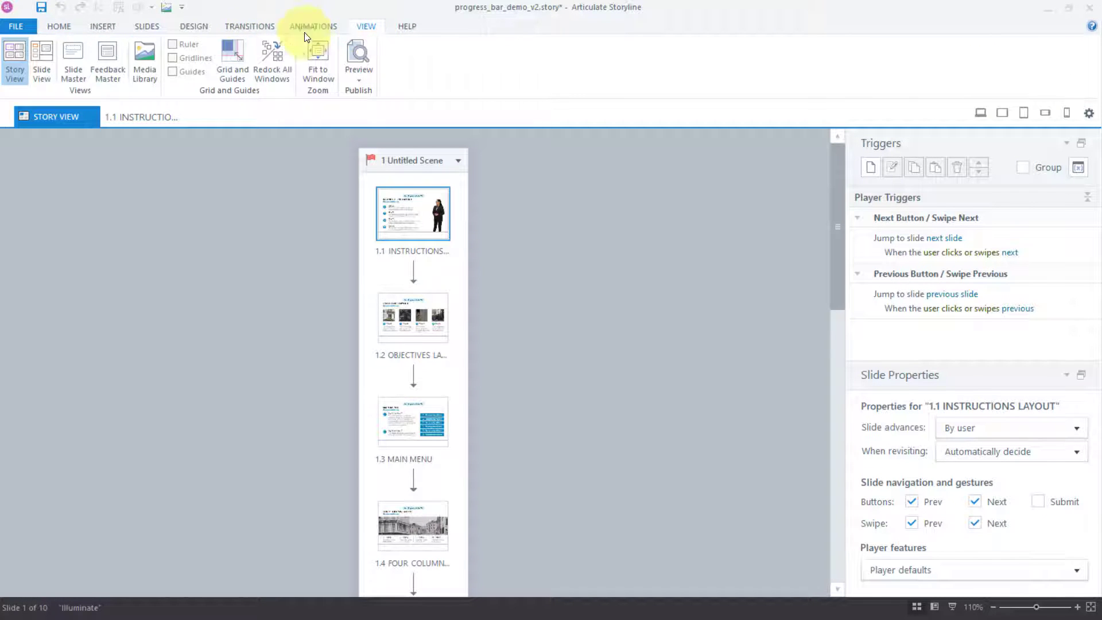
click(80, 58)
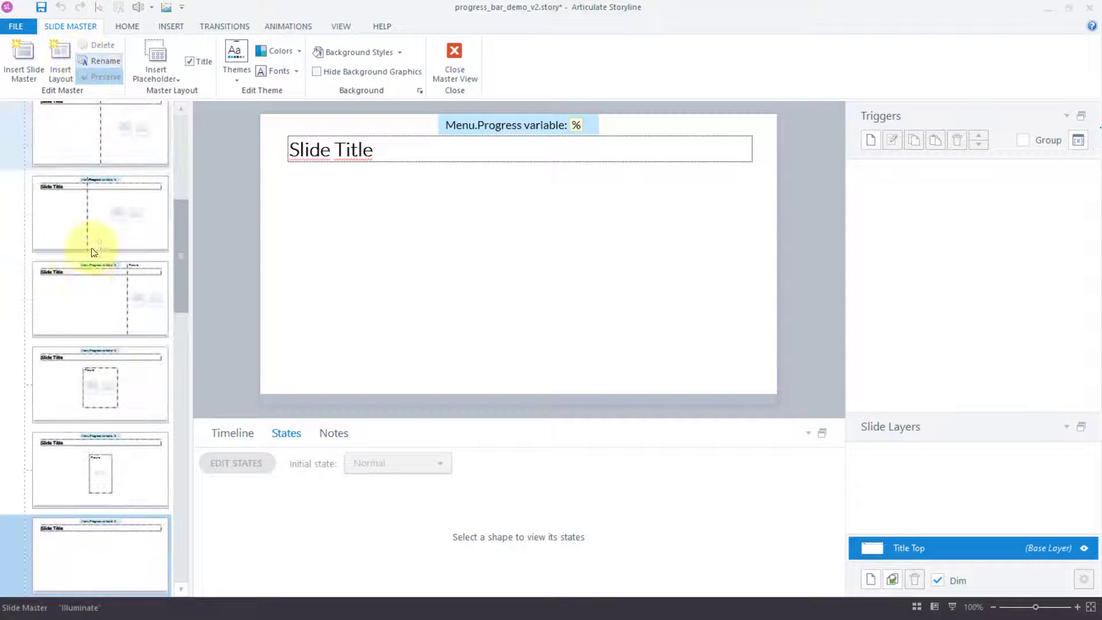
scroll(106, 266, up, 5)
click(106, 159)
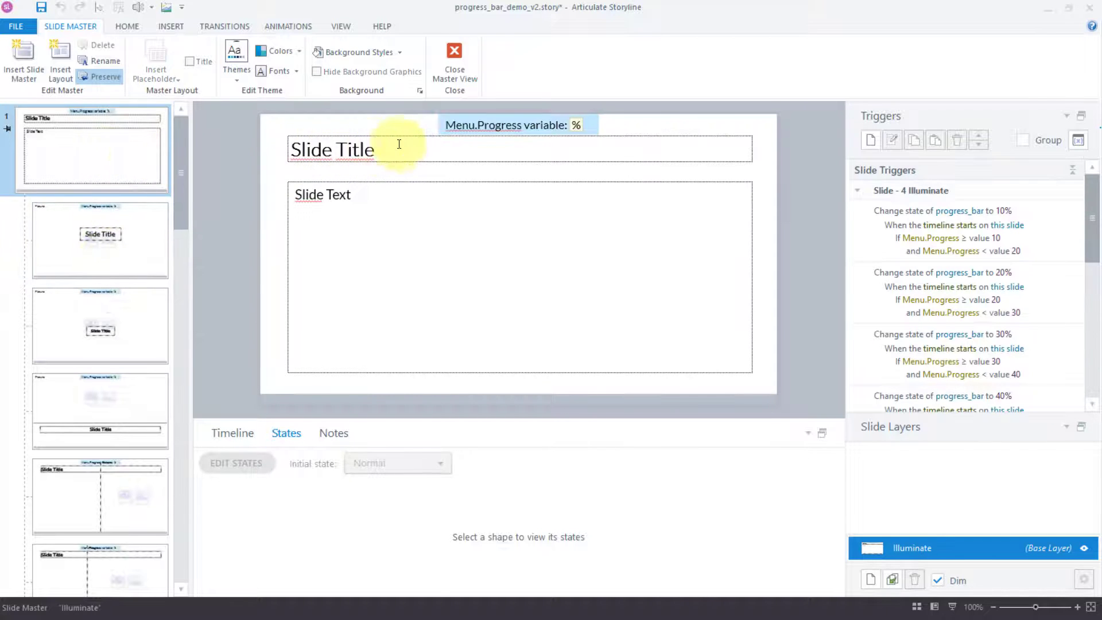
mouse_move(575, 125)
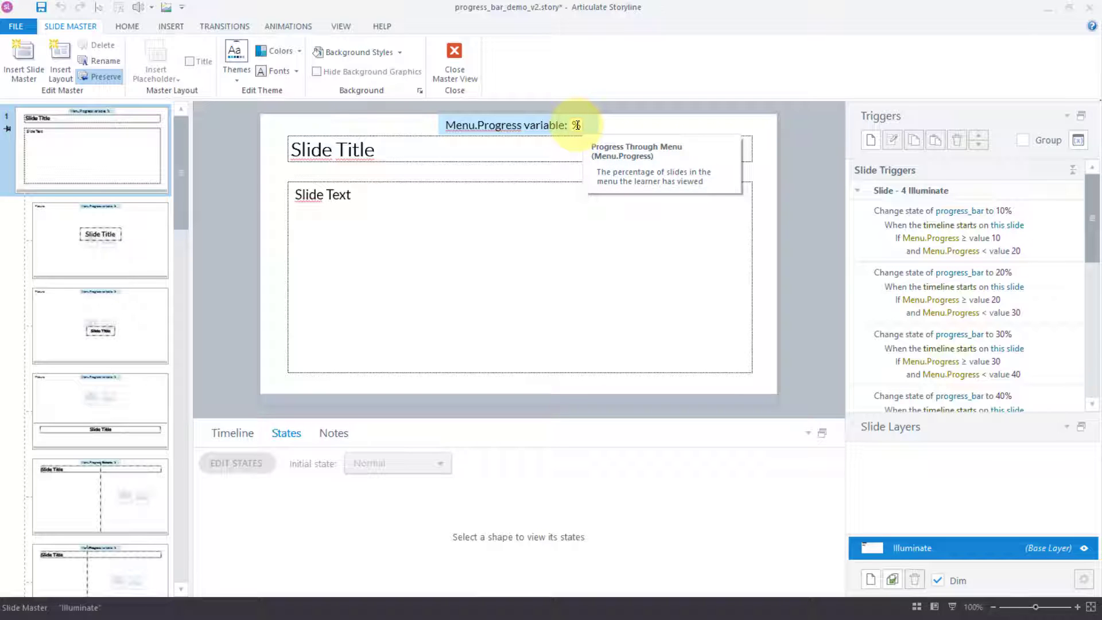
Select progress_bar in the Timeline and edit its 40% state
click(238, 432)
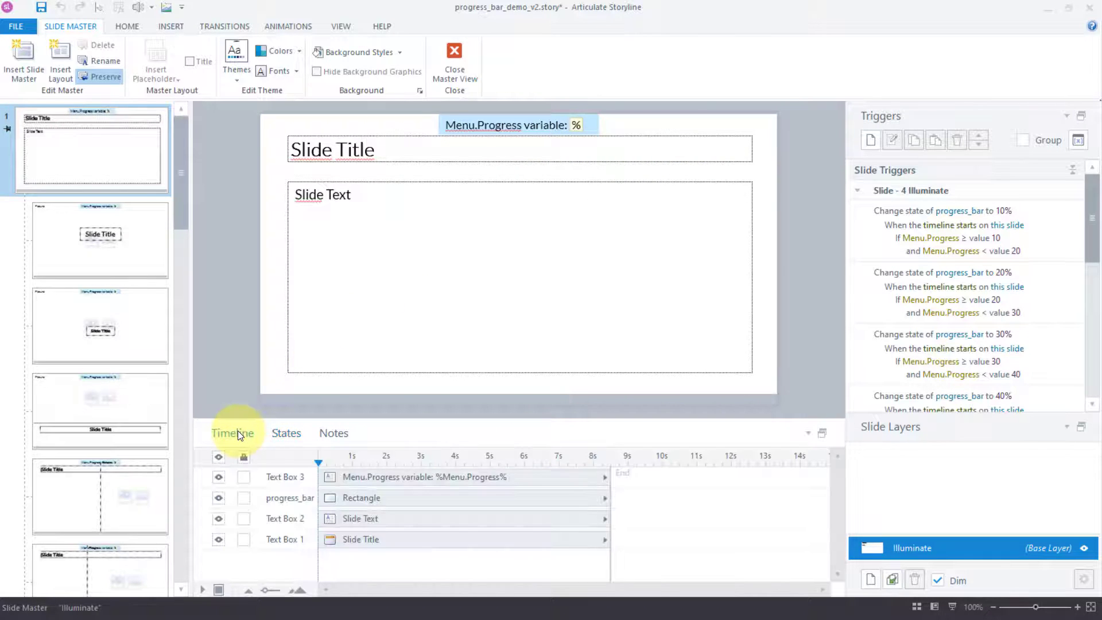
click(362, 498)
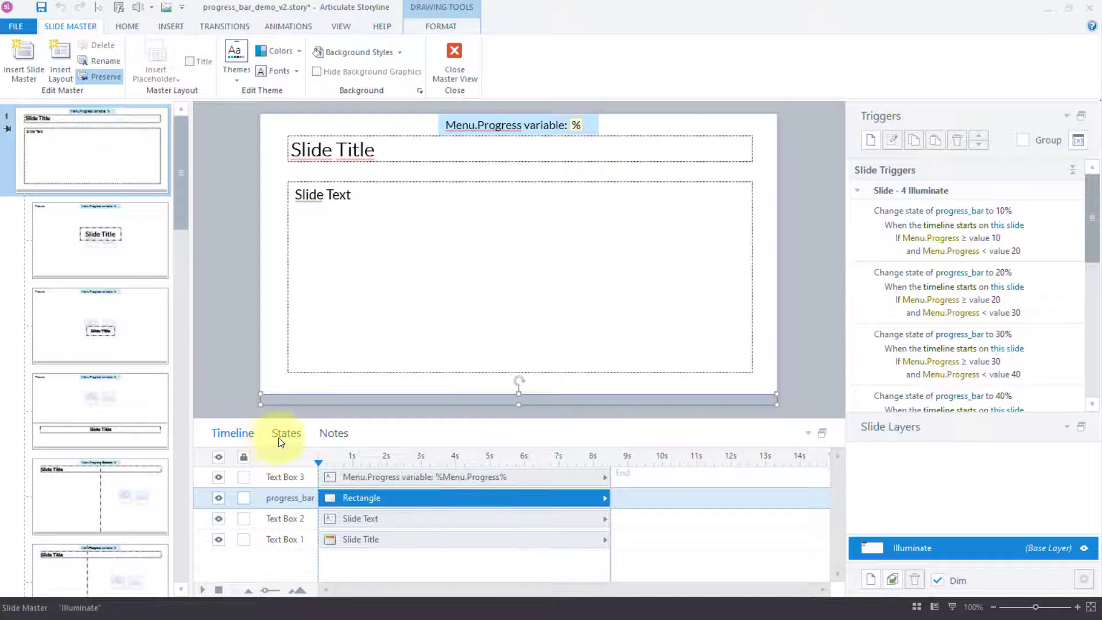
click(294, 436)
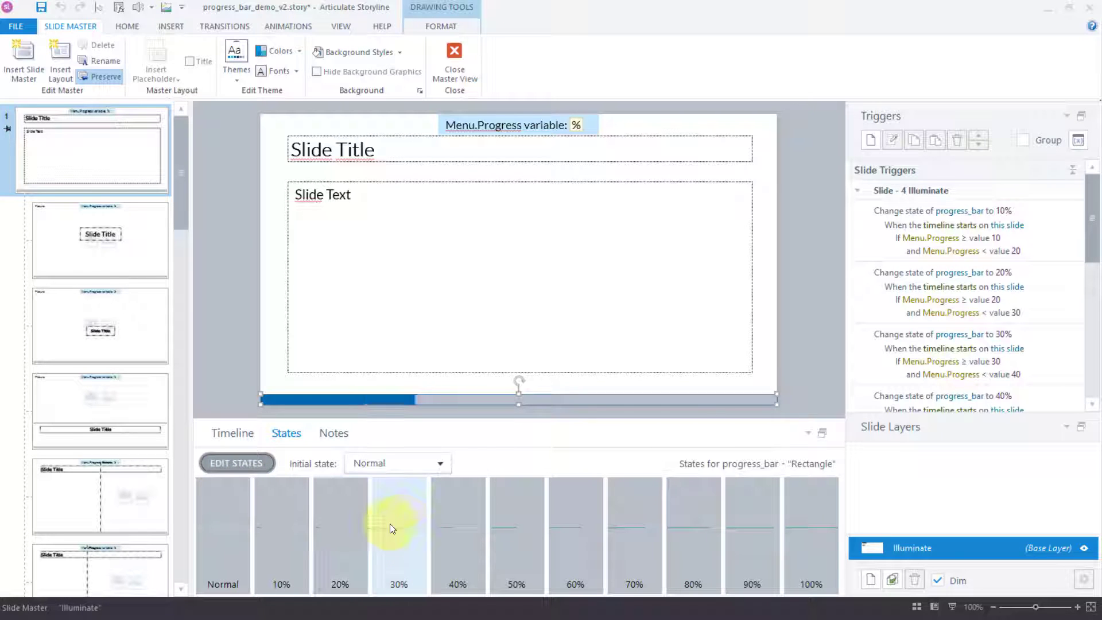
double_click(462, 516)
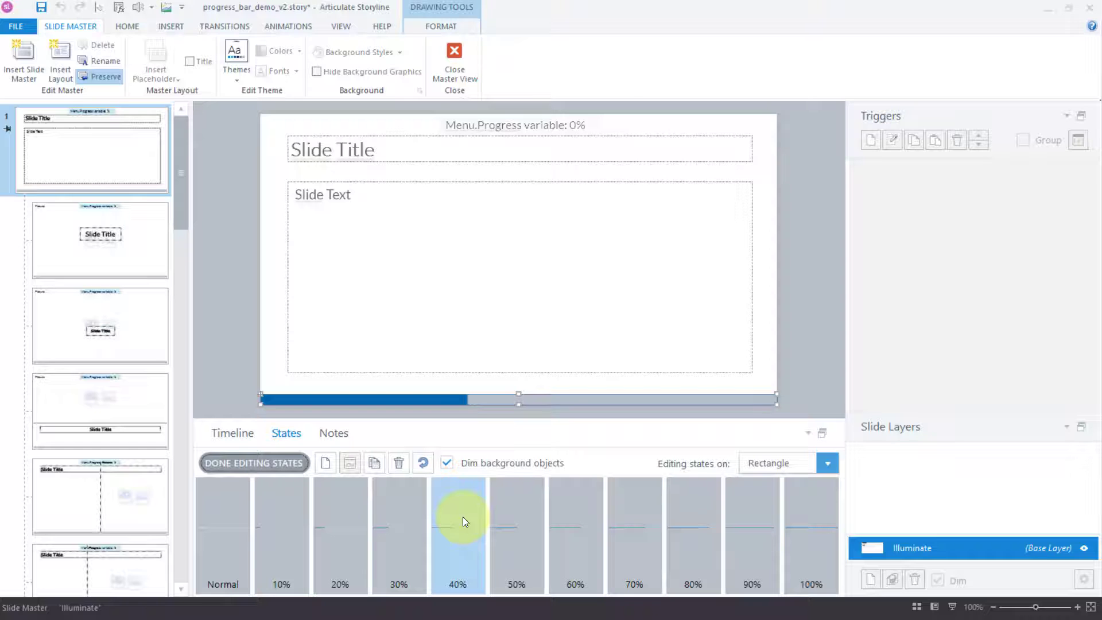
Inspect the bar's gradient stops in Format Shape, keeping Stop 1 selected
right_click(451, 402)
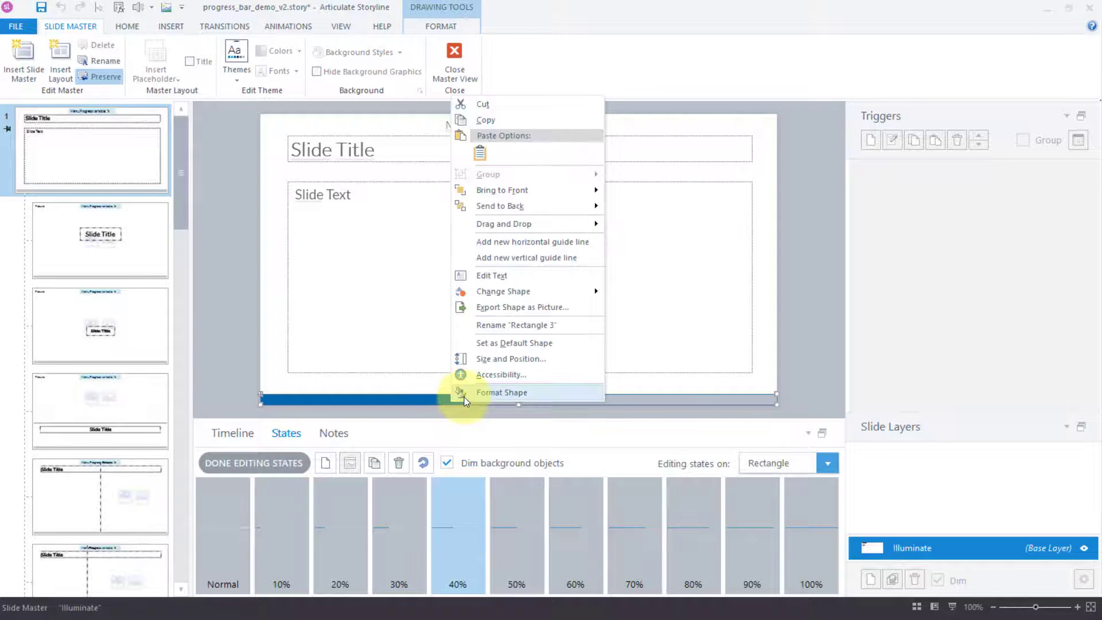
click(472, 394)
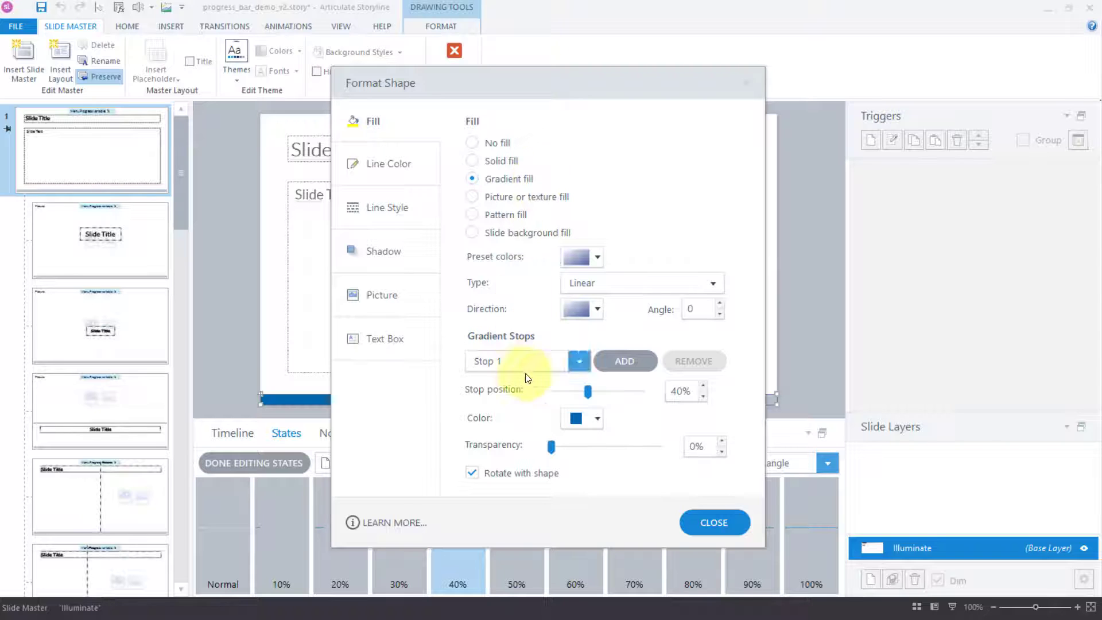
click(577, 362)
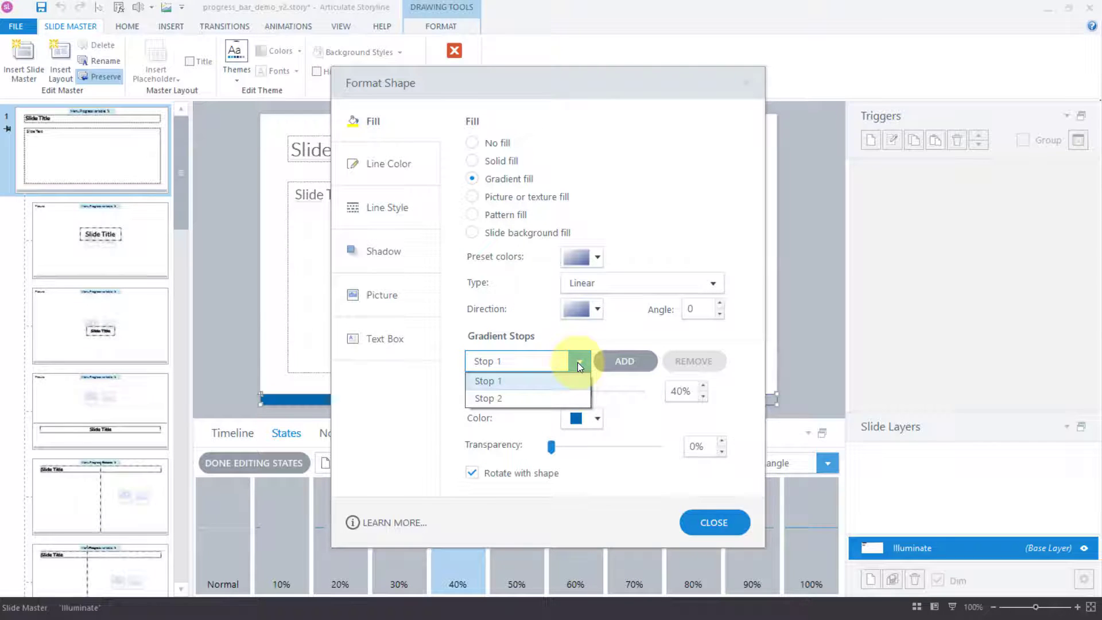
click(577, 363)
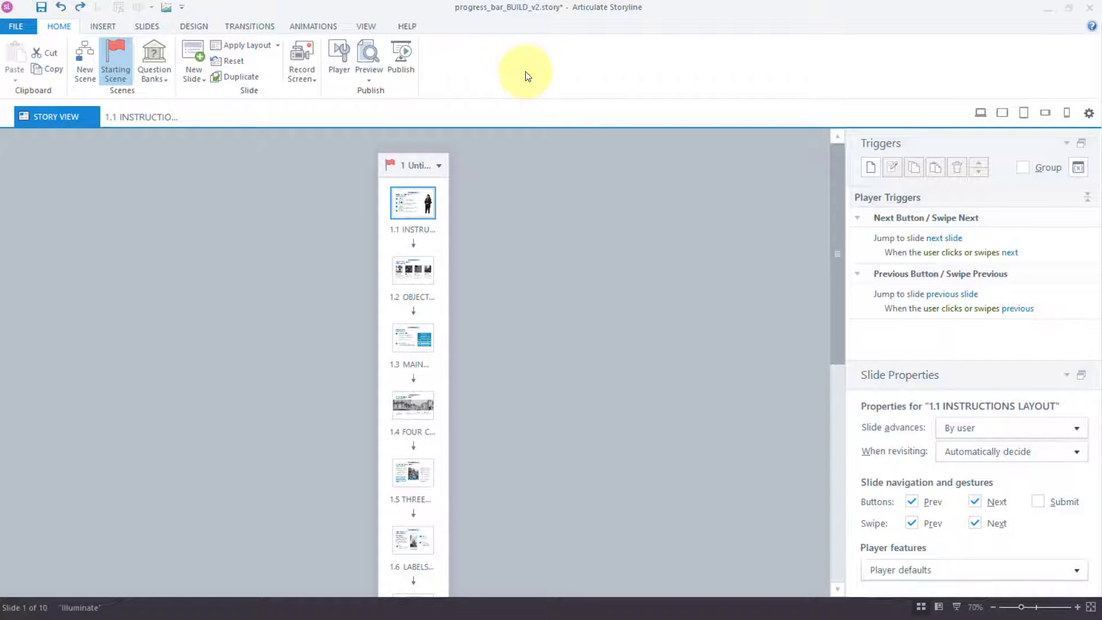
Draw a thin full-width rectangle along the bottom edge of the Illuminate master slide
click(367, 30)
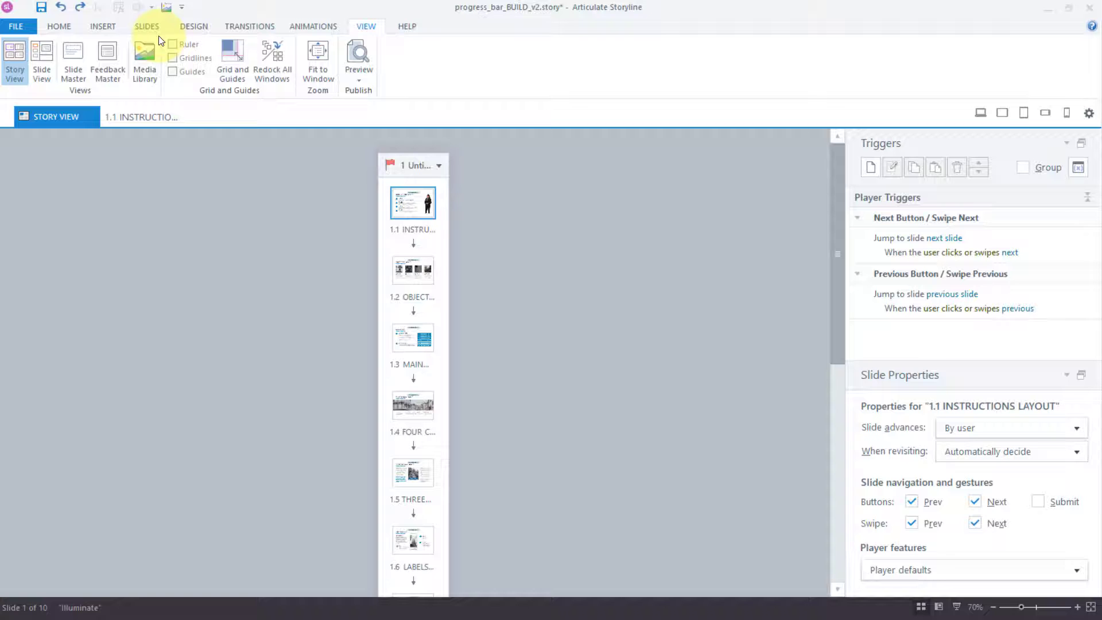
click(70, 54)
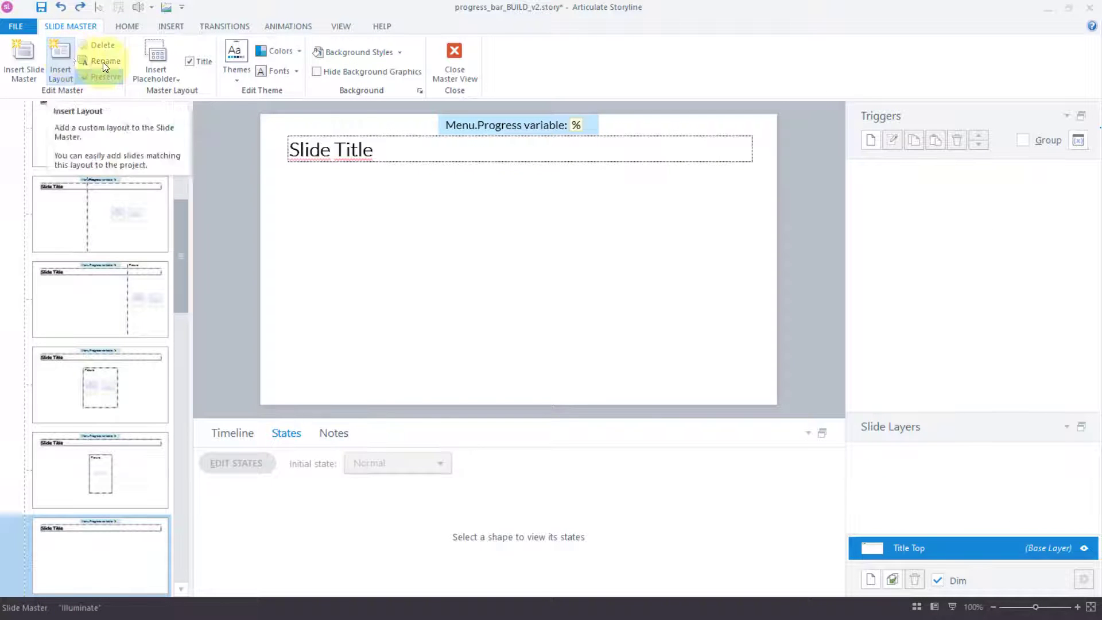
scroll(134, 150, up, 5)
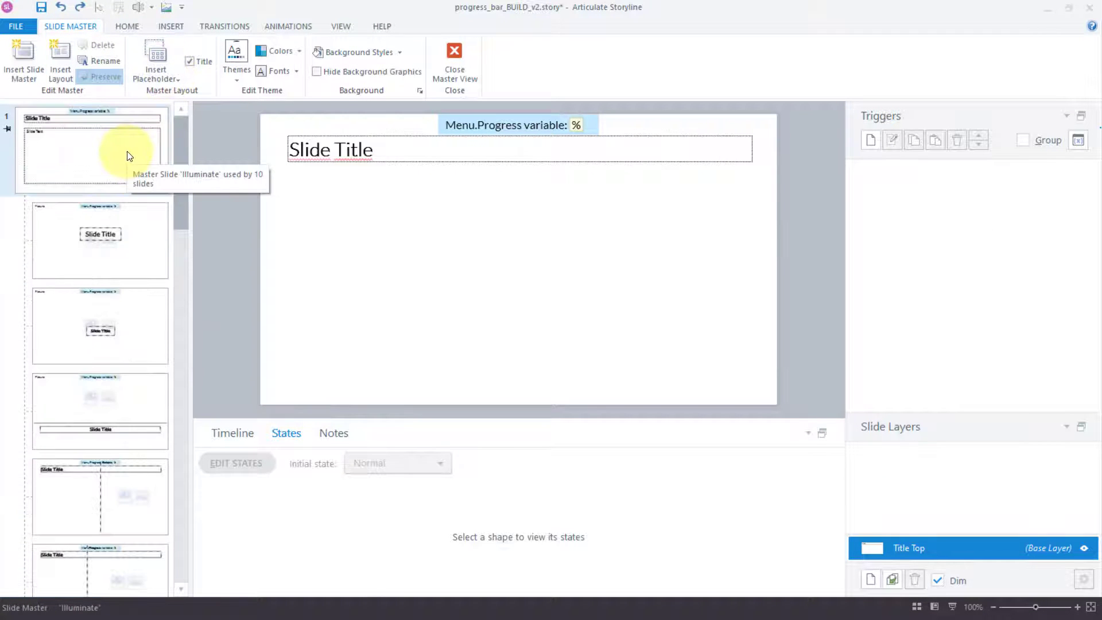
click(79, 144)
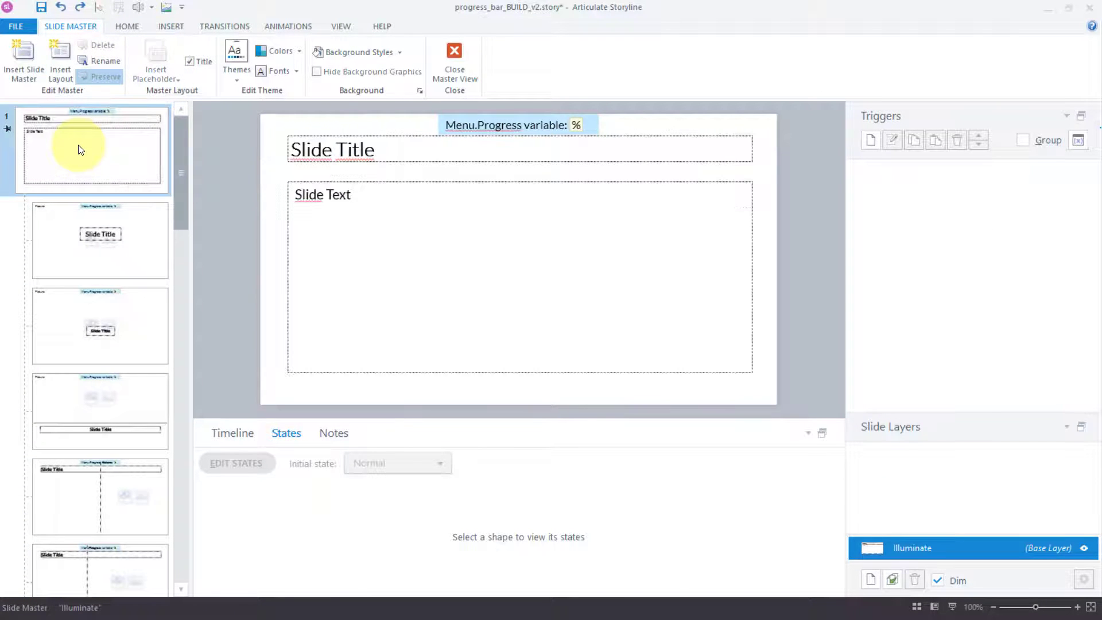
click(172, 26)
click(335, 79)
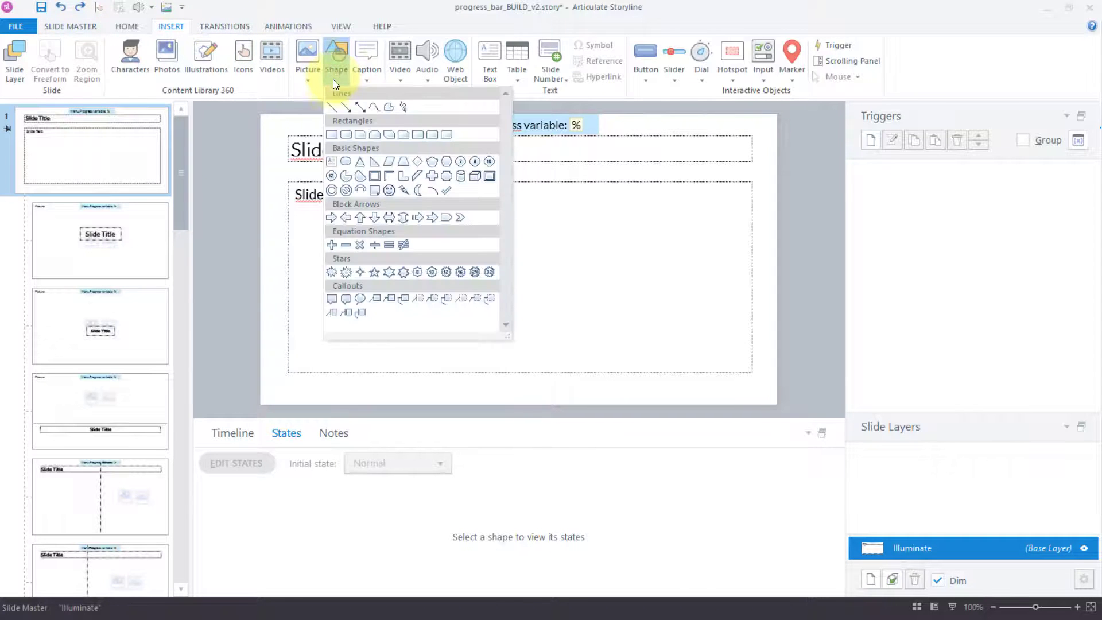
click(331, 135)
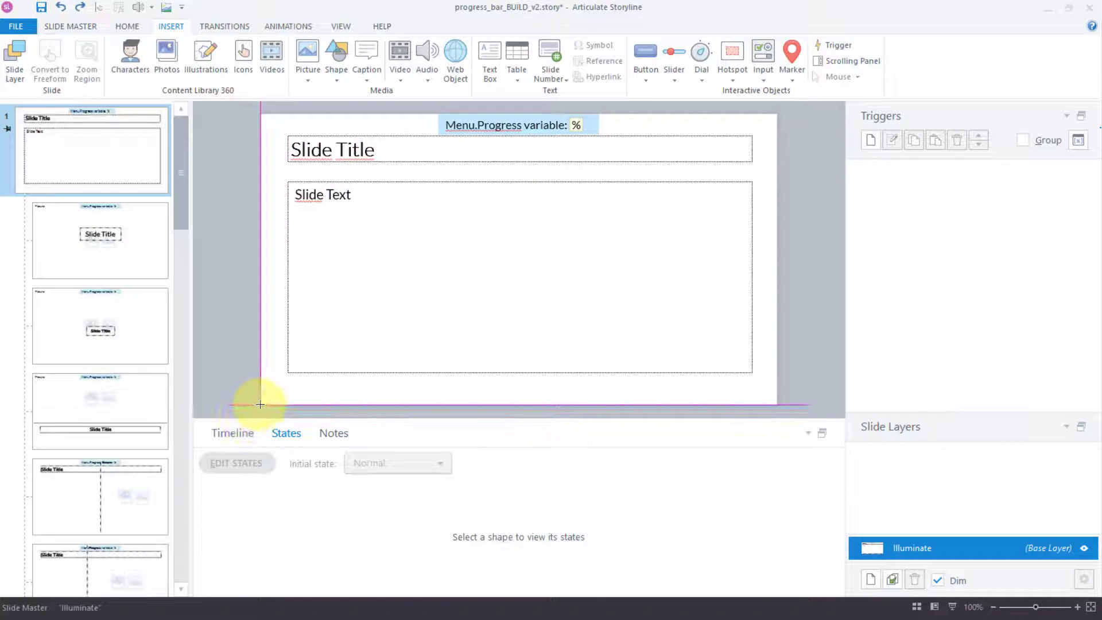
drag(261, 403, 777, 395)
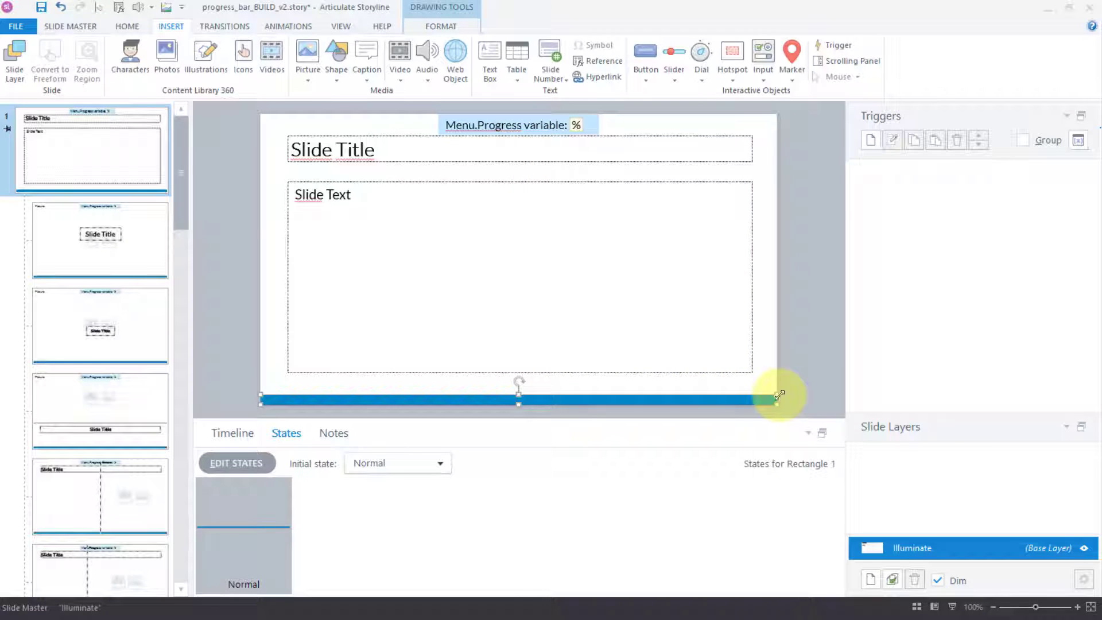
Rename Rectangle 1 to Progress_bar in the Timeline and return to its States
click(229, 433)
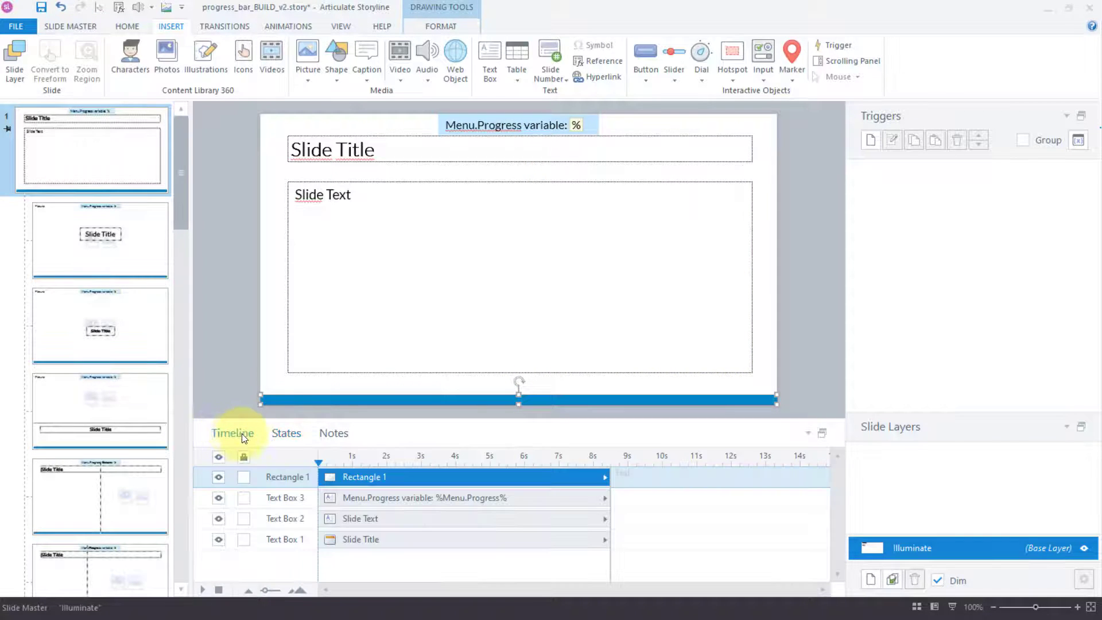
double_click(283, 474)
text(Progress_bar)
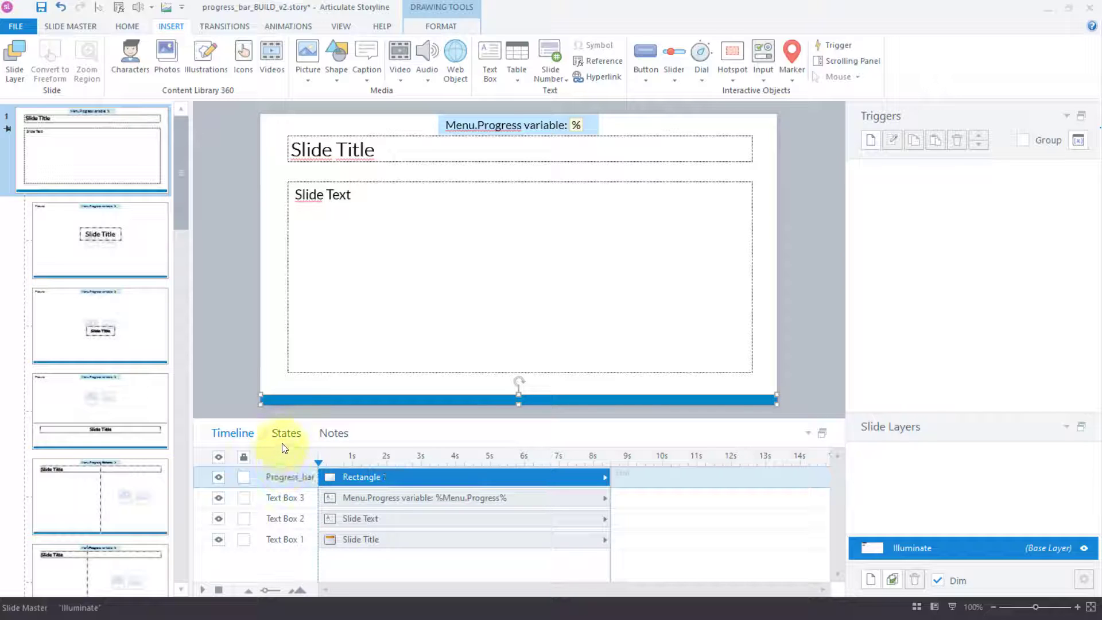
click(284, 429)
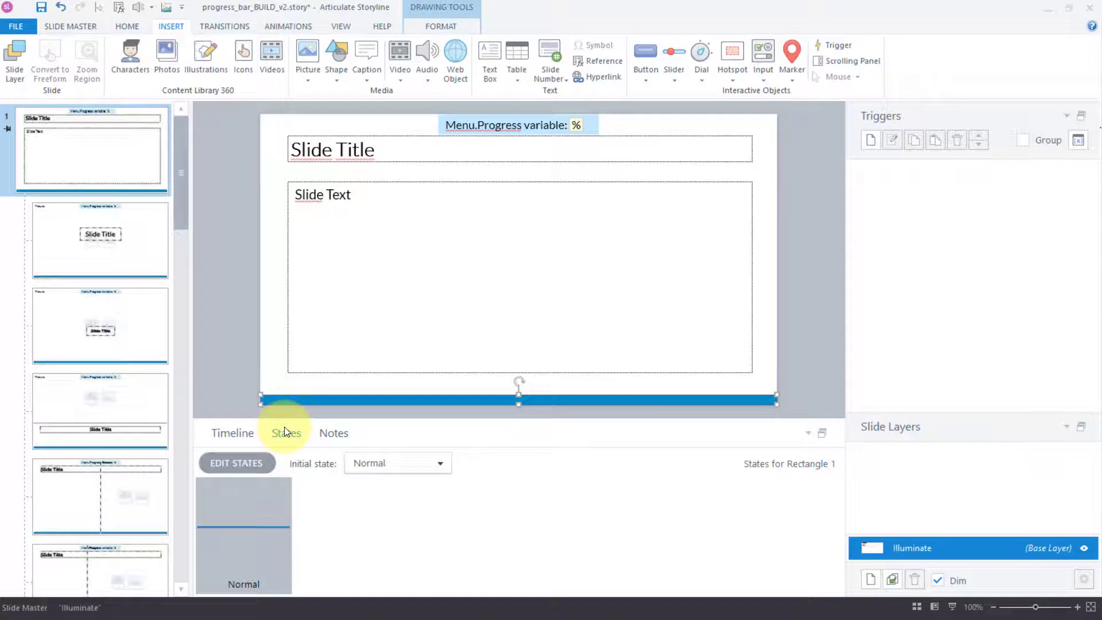
Give Progress_bar a pale fill and No Outline, save with Ctrl+S, and enter state editing
click(443, 27)
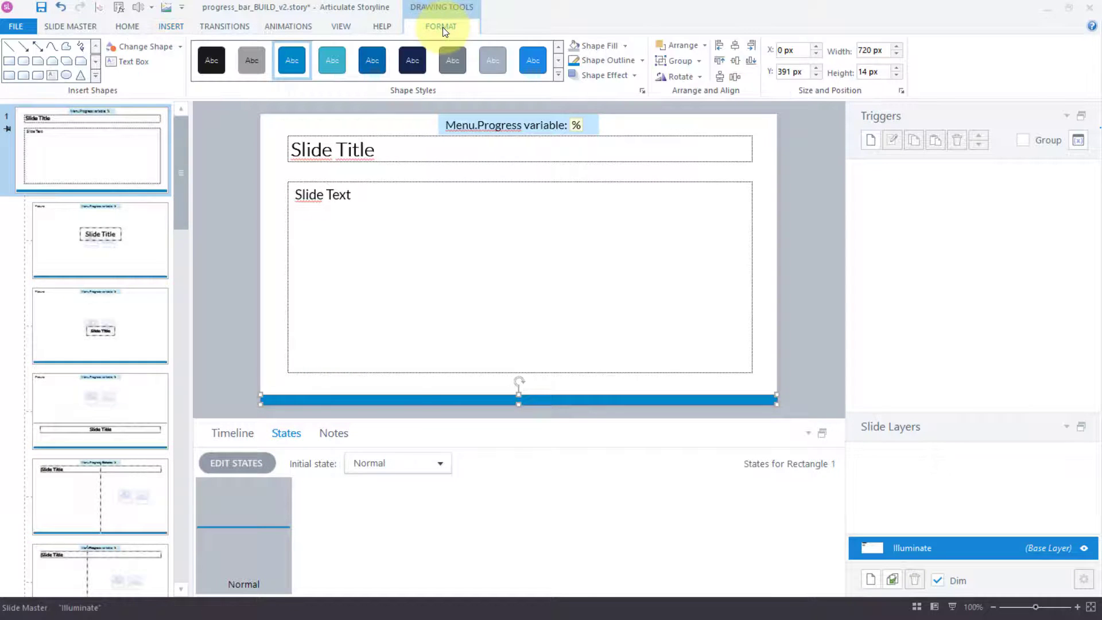
click(624, 49)
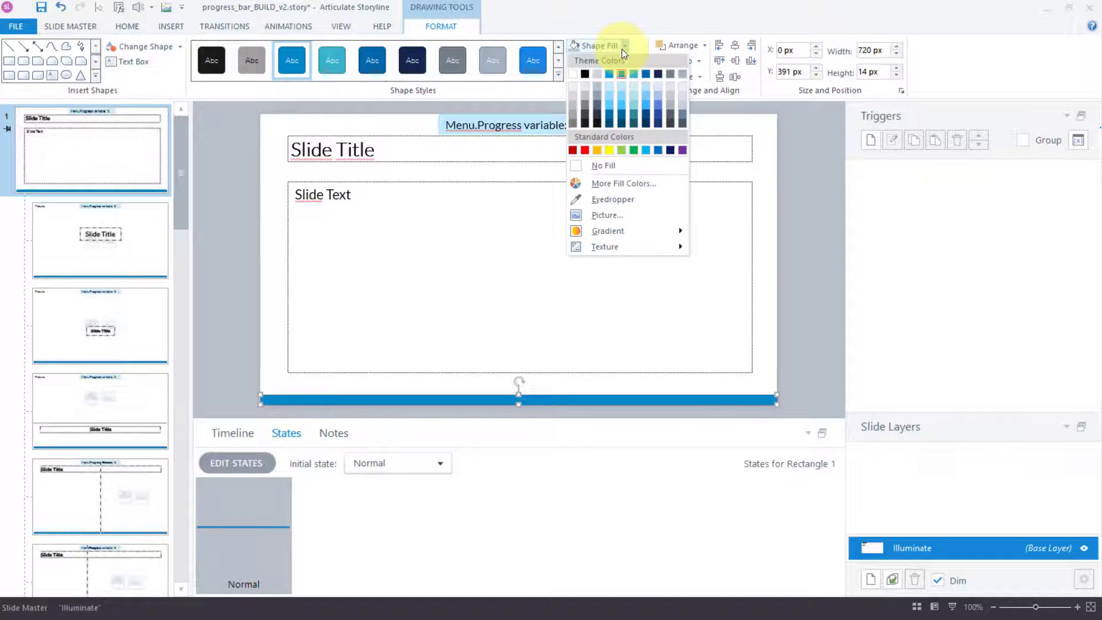
click(595, 84)
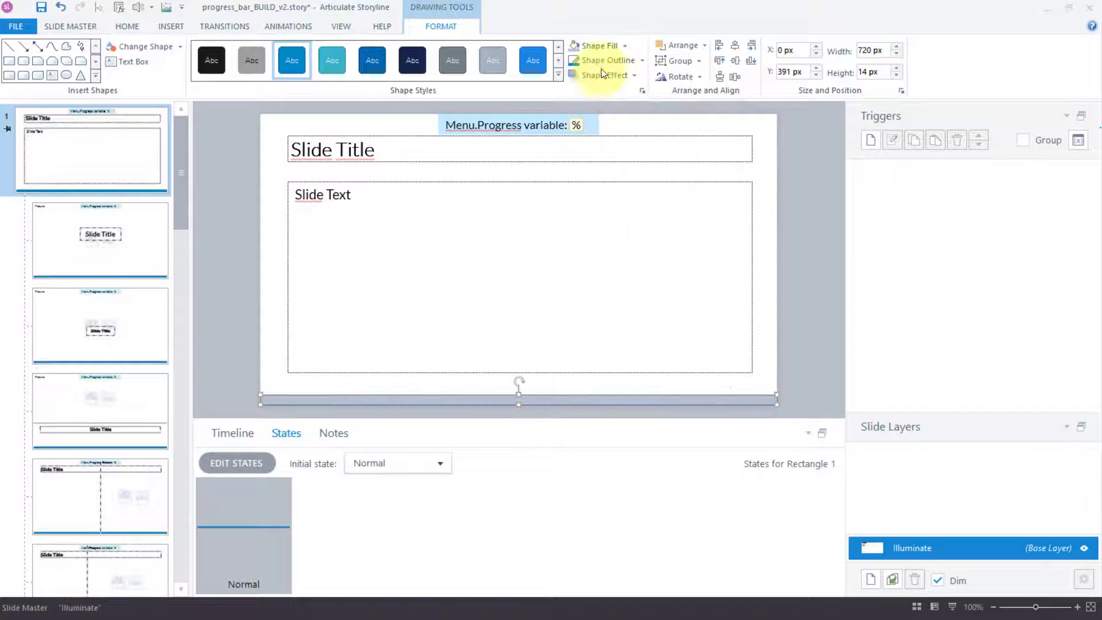
click(638, 60)
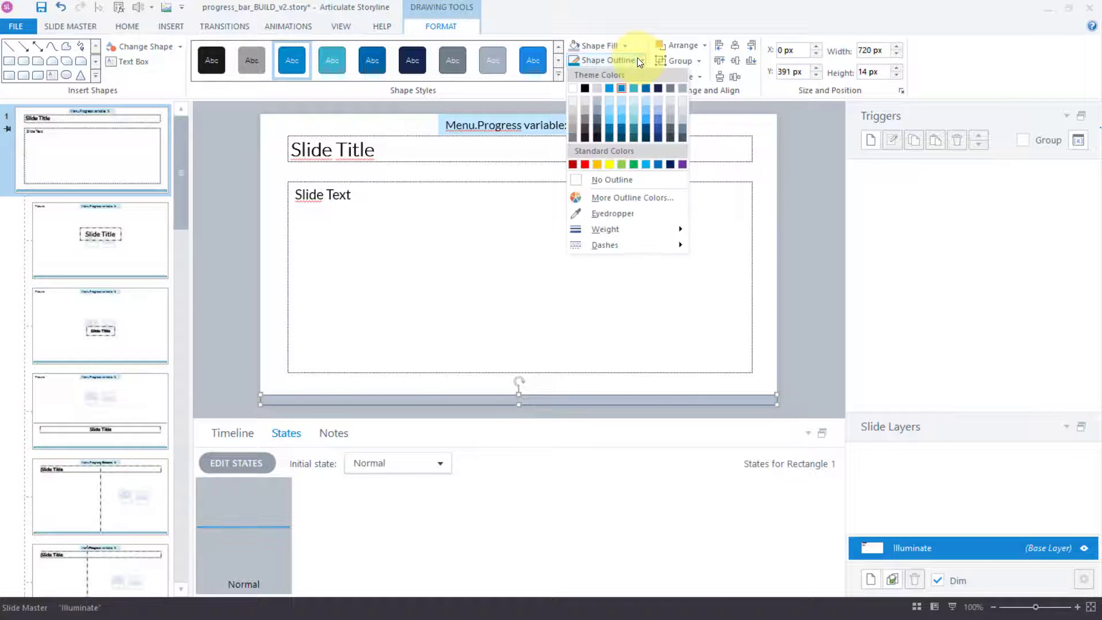
click(610, 177)
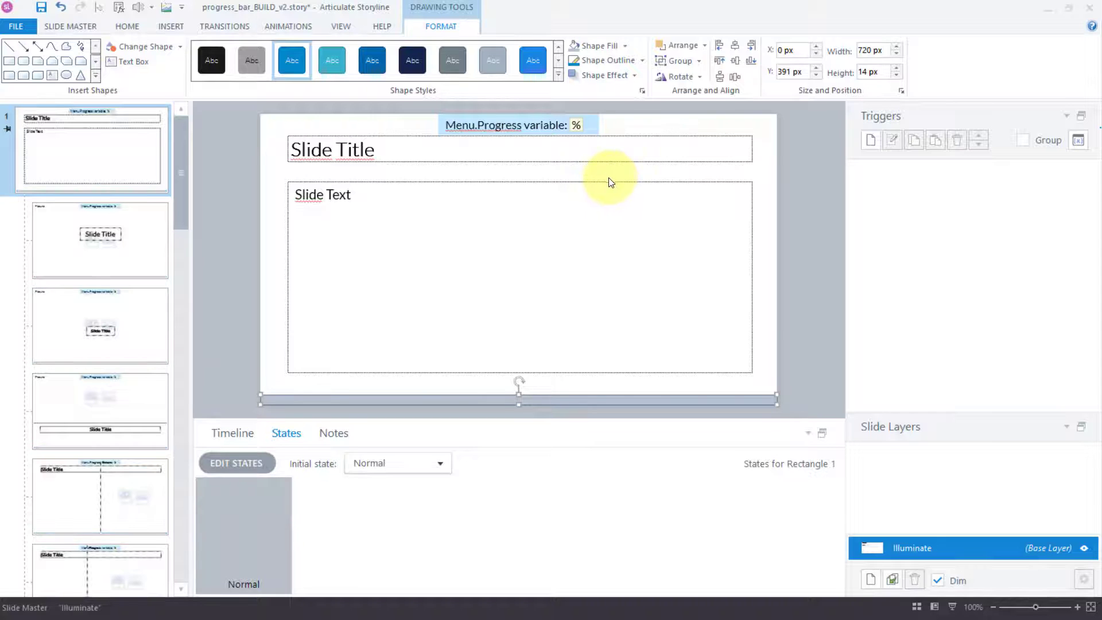
key(ctrl+s)
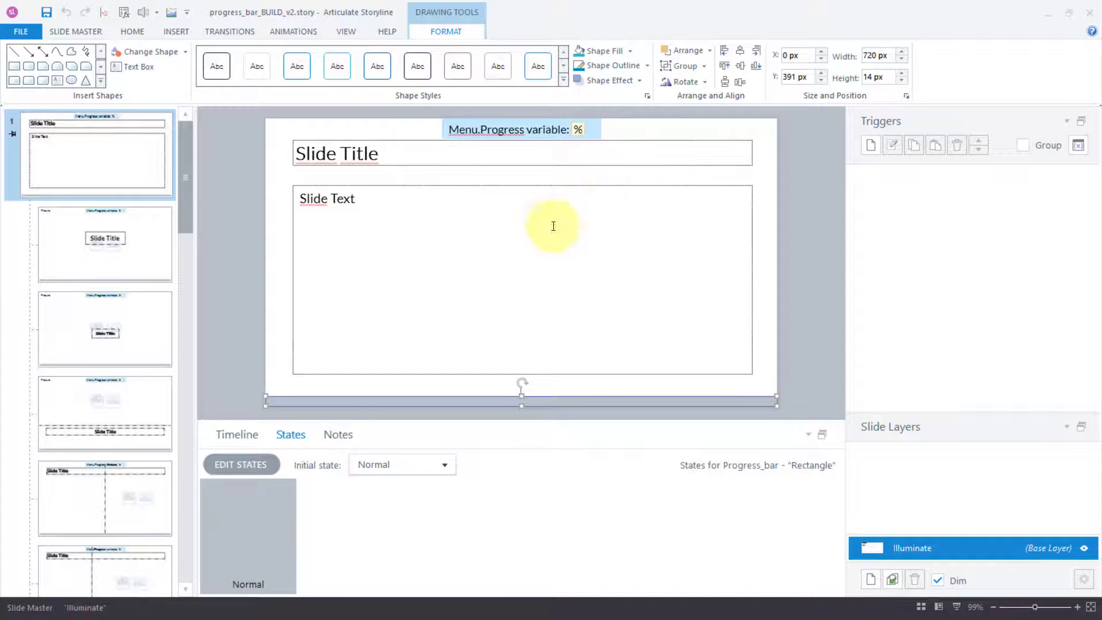
click(239, 461)
Add a new 10% state to Progress_bar
click(329, 464)
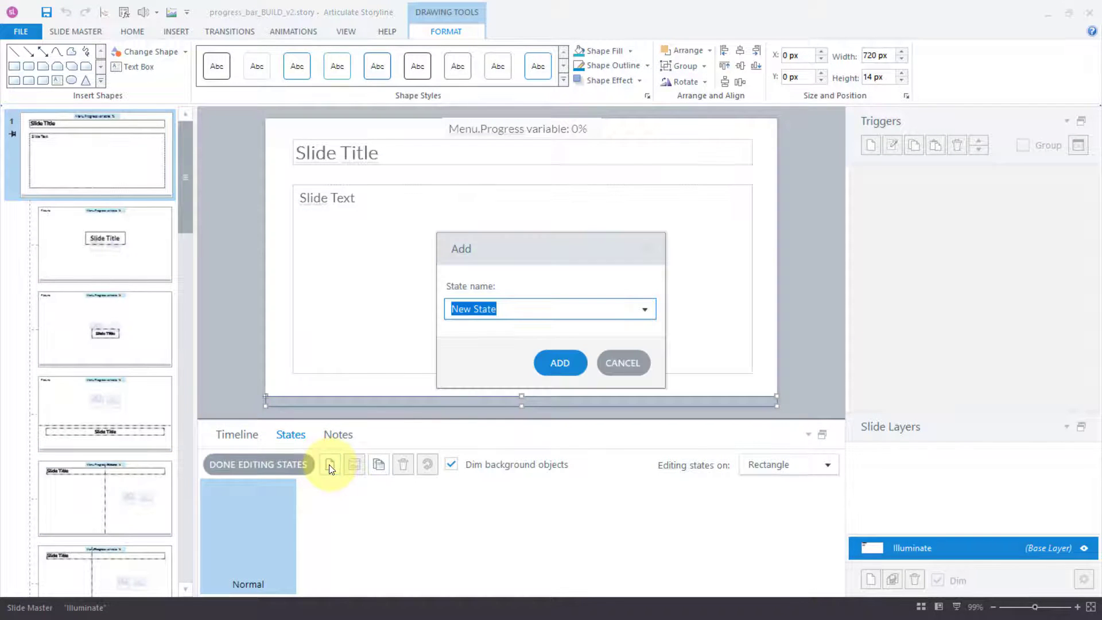
text(10)
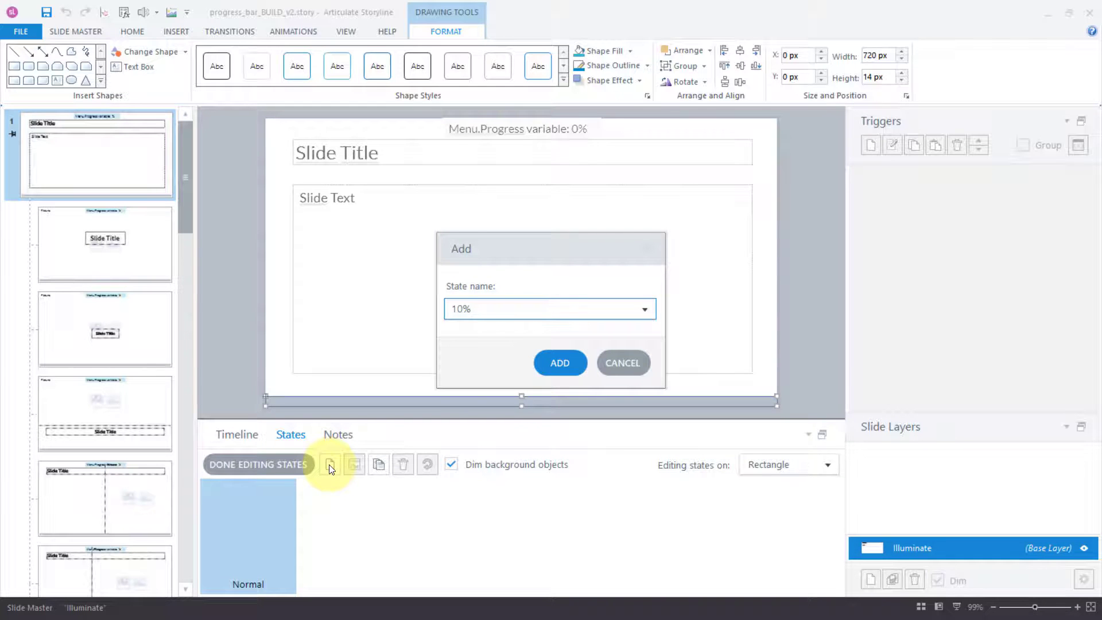
click(561, 360)
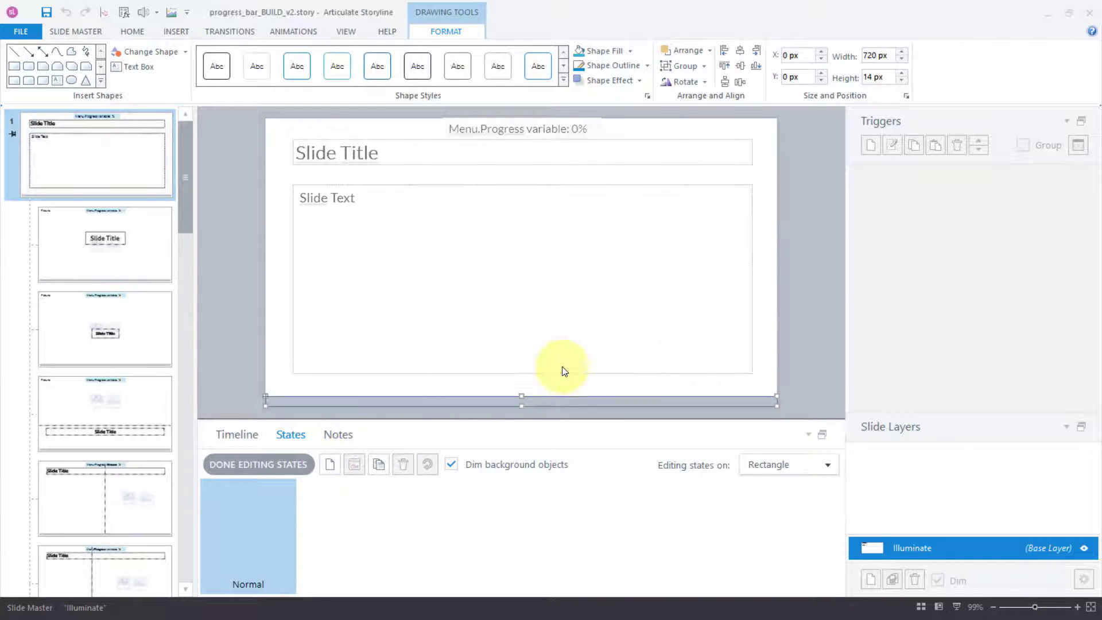
In Format Shape, switch the bar to a gradient fill with angle 0
right_click(562, 404)
click(587, 397)
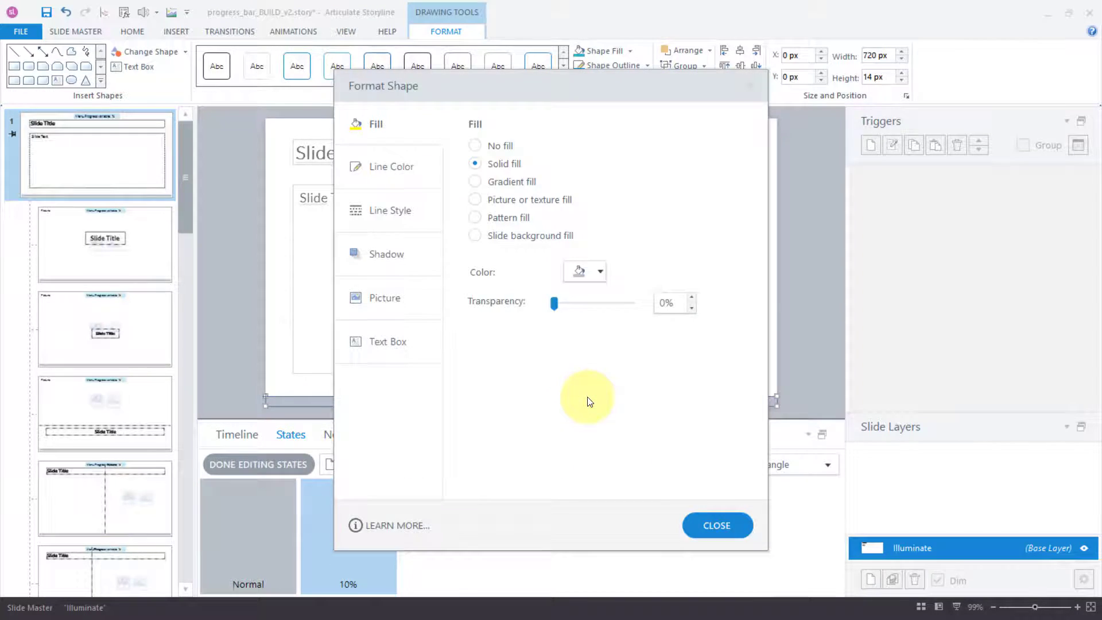
click(474, 182)
double_click(700, 311)
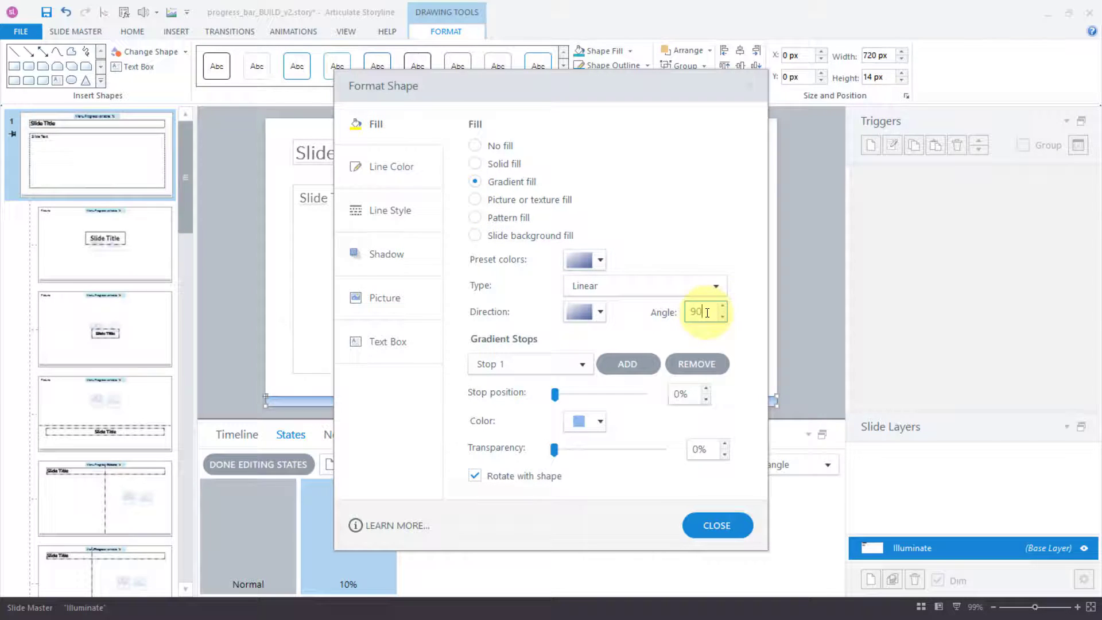
text(0)
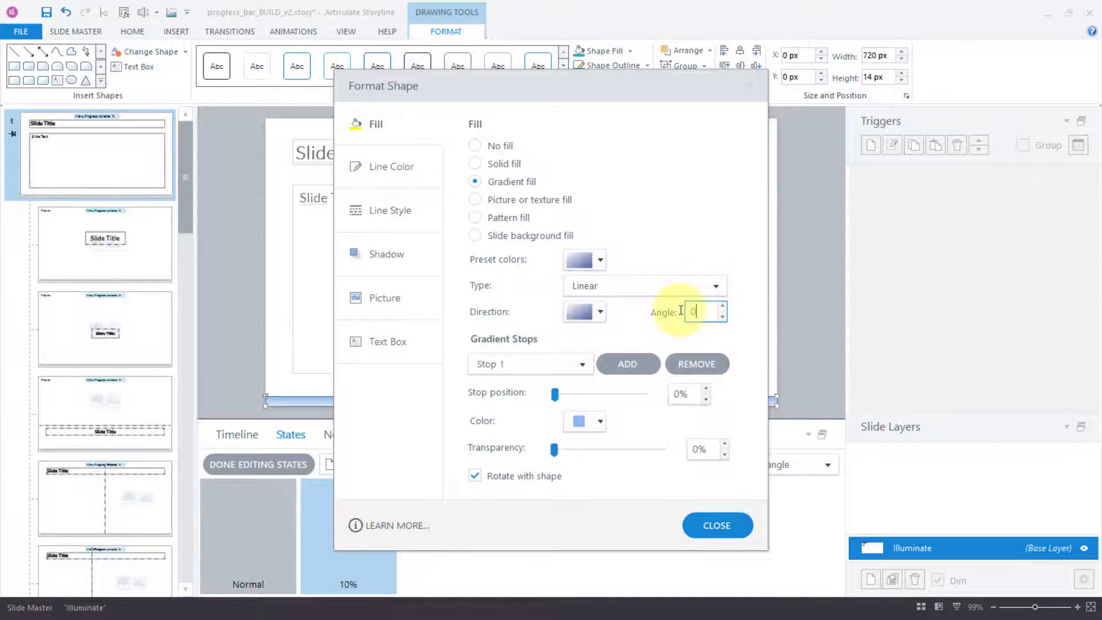
click(546, 370)
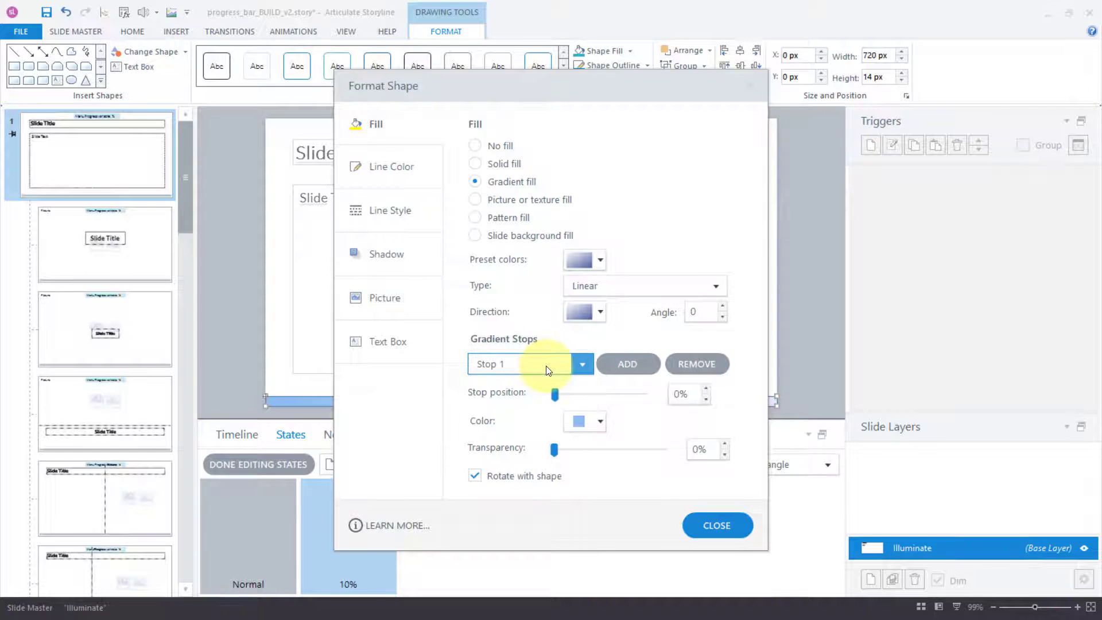
double_click(684, 395)
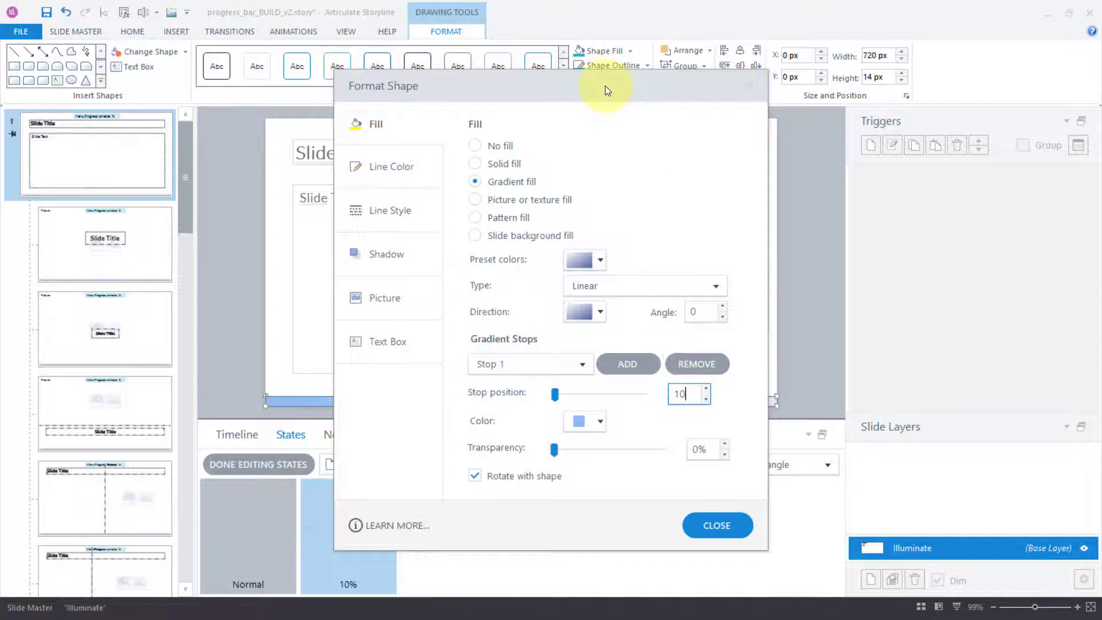
drag(605, 86, 876, 82)
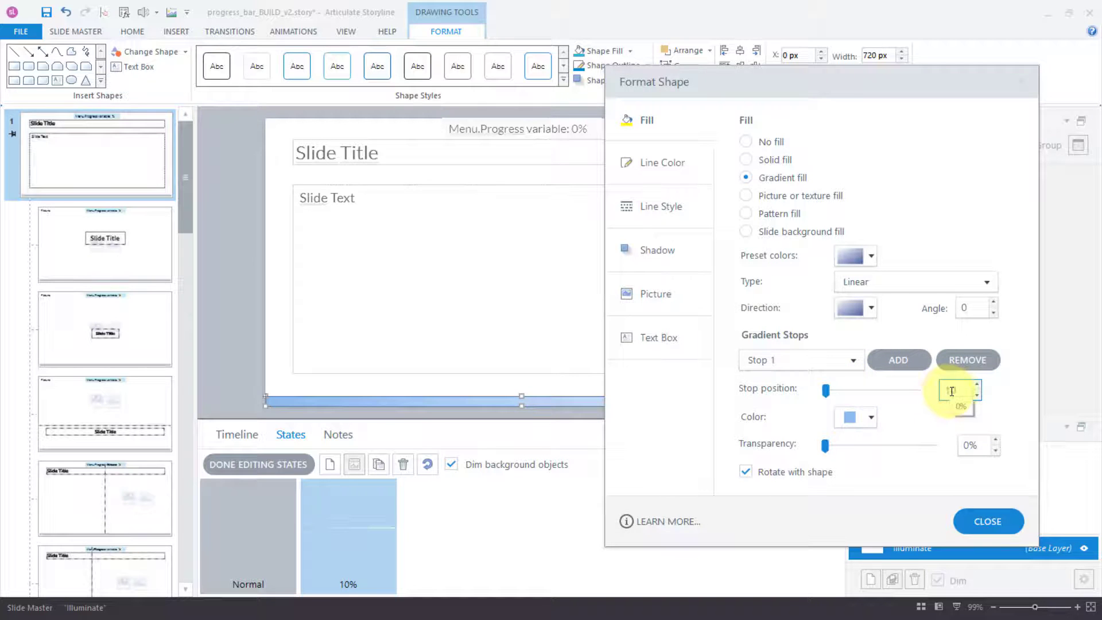
Set gradient Stop 1 to position 10 with a dark blue colour
click(871, 423)
click(871, 424)
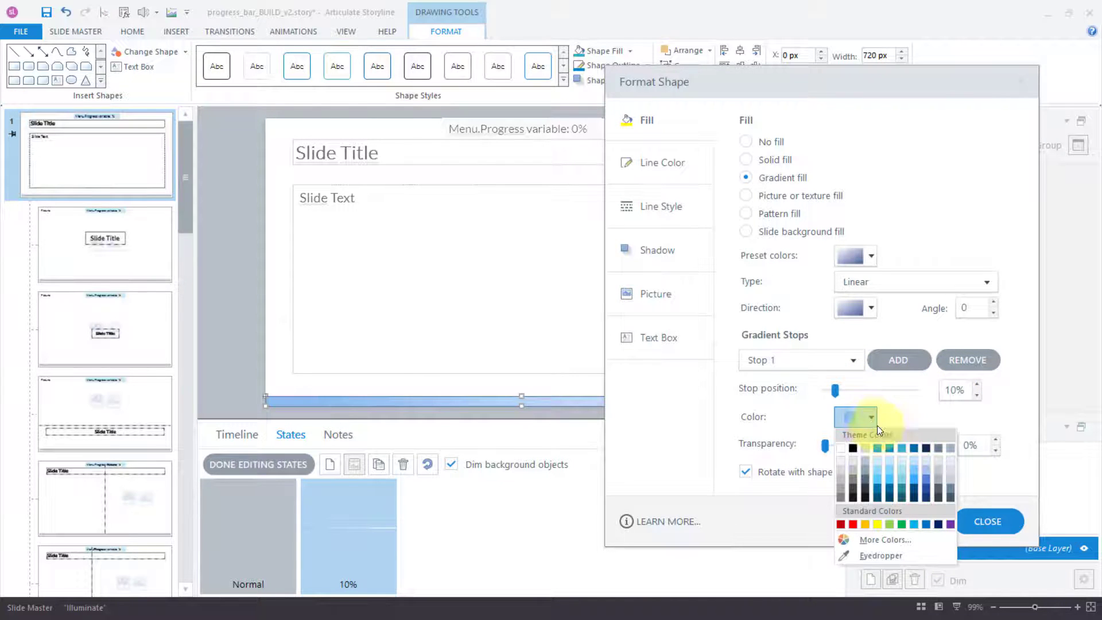
click(914, 448)
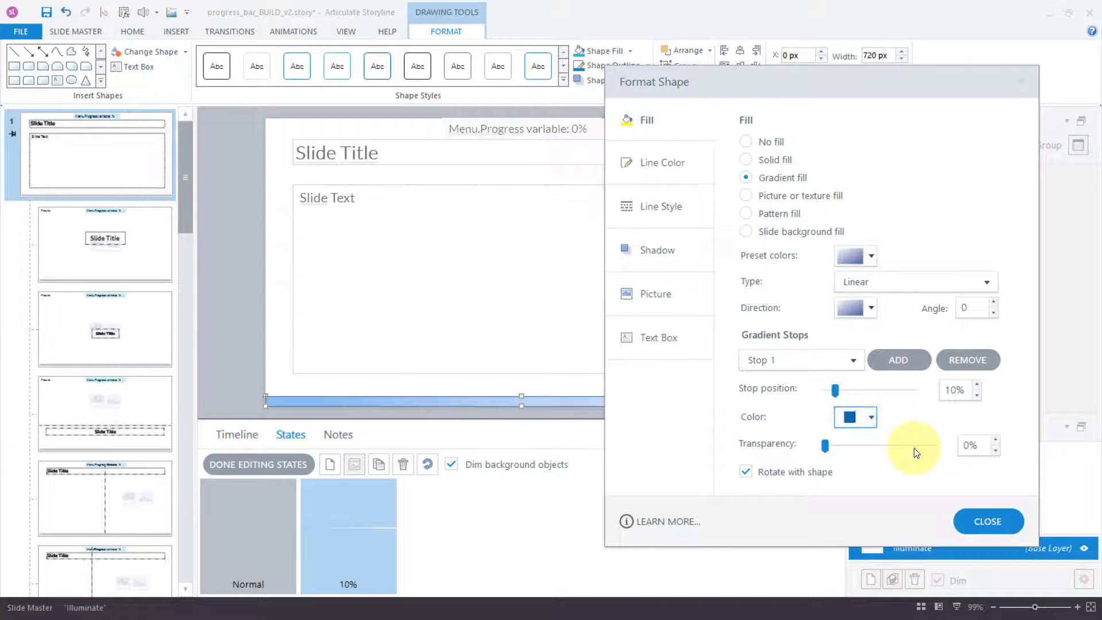
Set gradient Stop 2 to position 10% with a pale colour
click(860, 360)
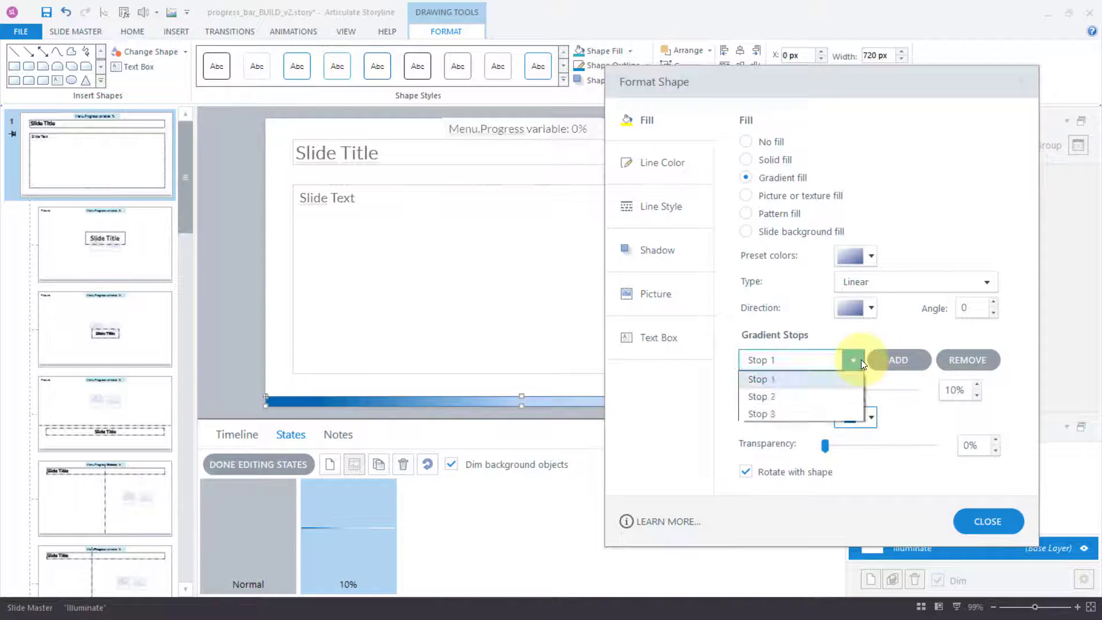
click(795, 396)
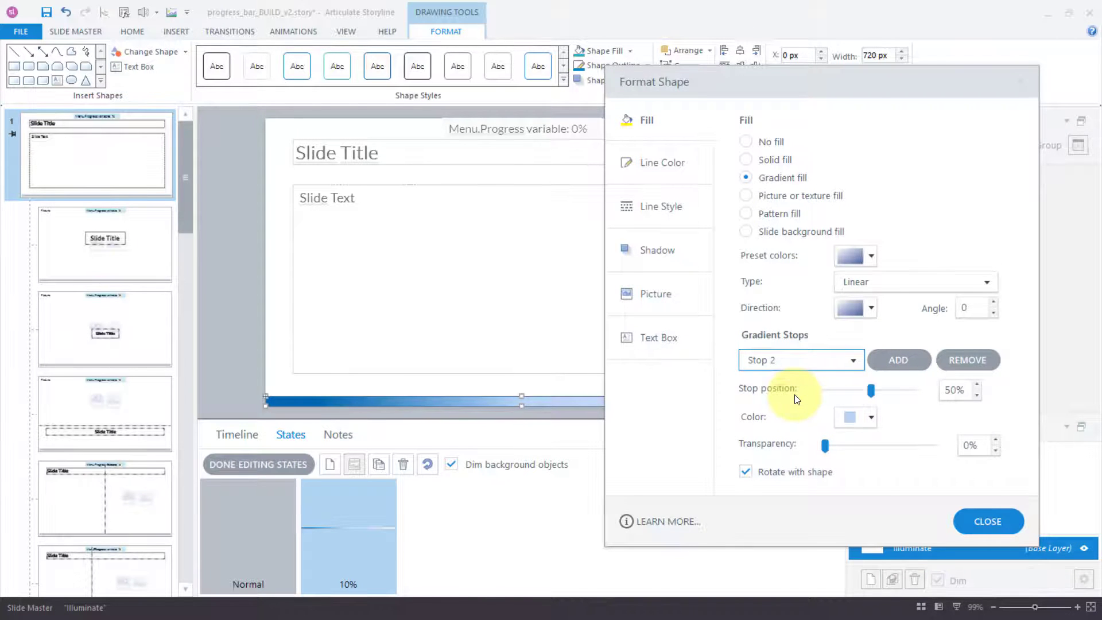
double_click(953, 389)
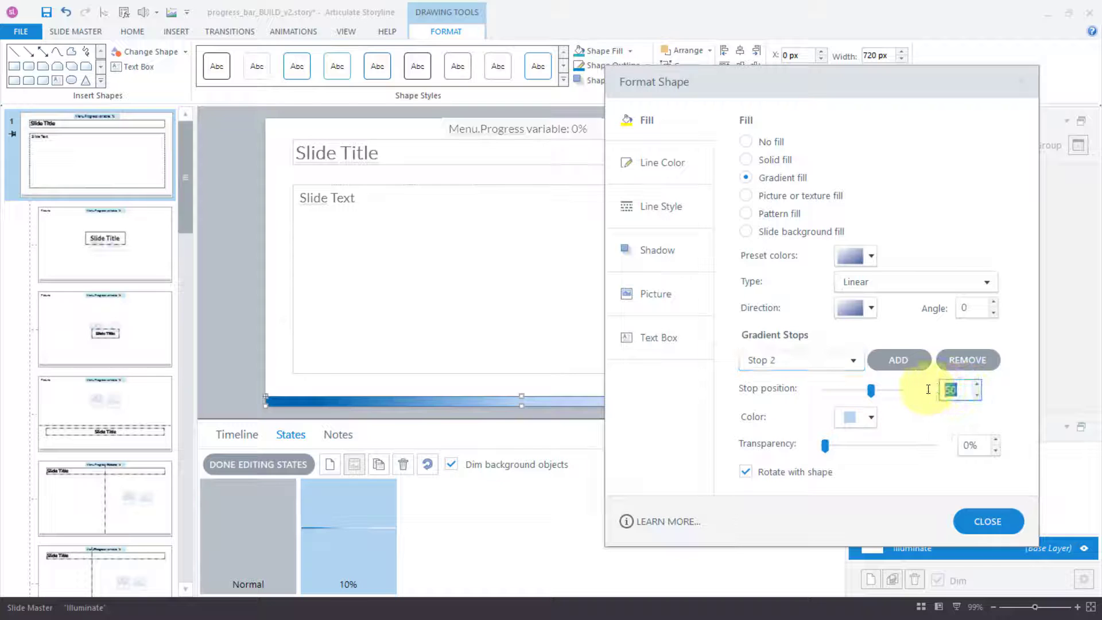
text(10)
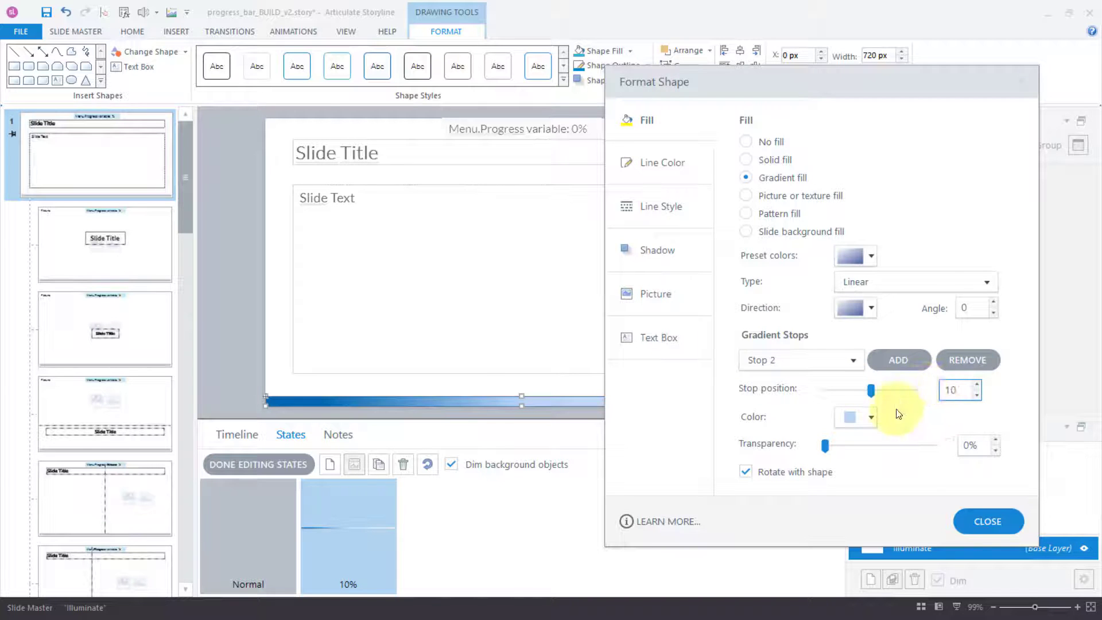
key(Return)
click(873, 418)
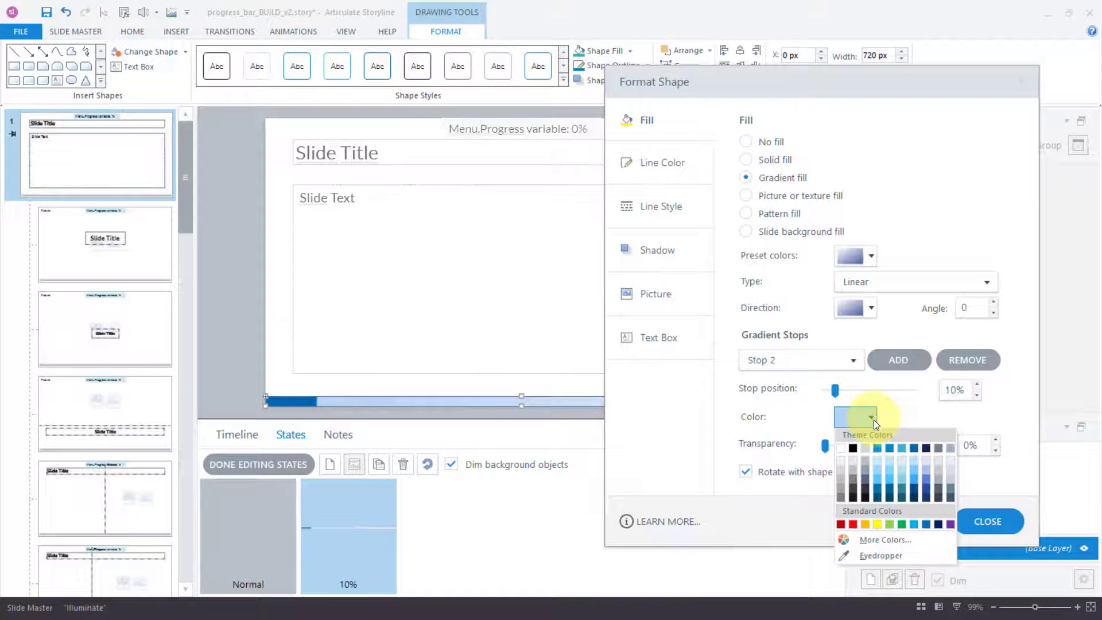
click(866, 460)
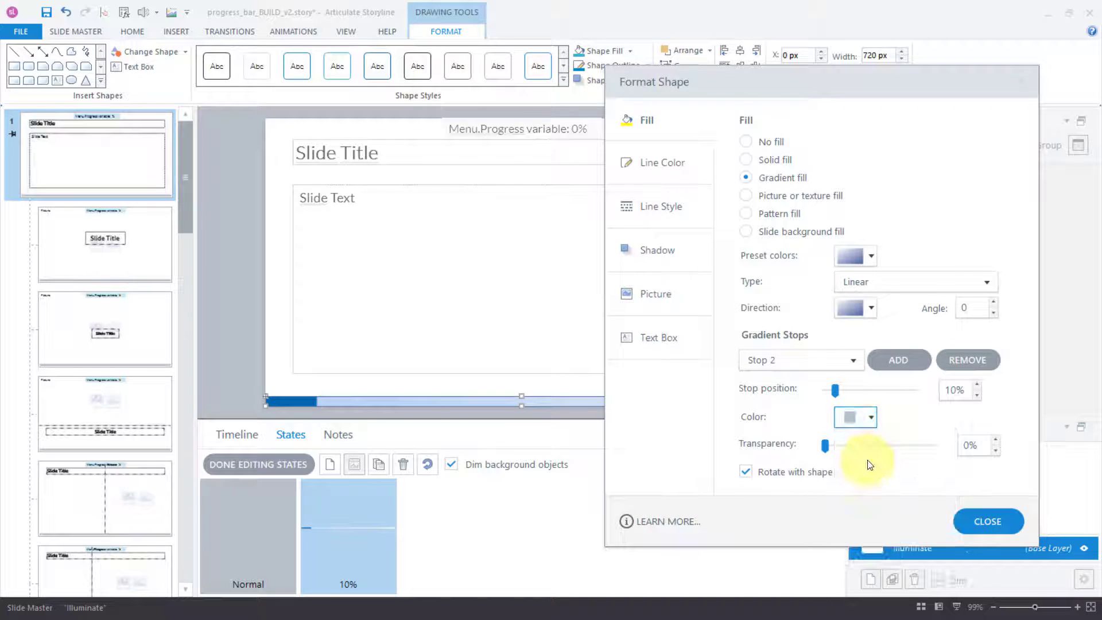
Remove gradient Stop 3 and close Format Shape
click(854, 360)
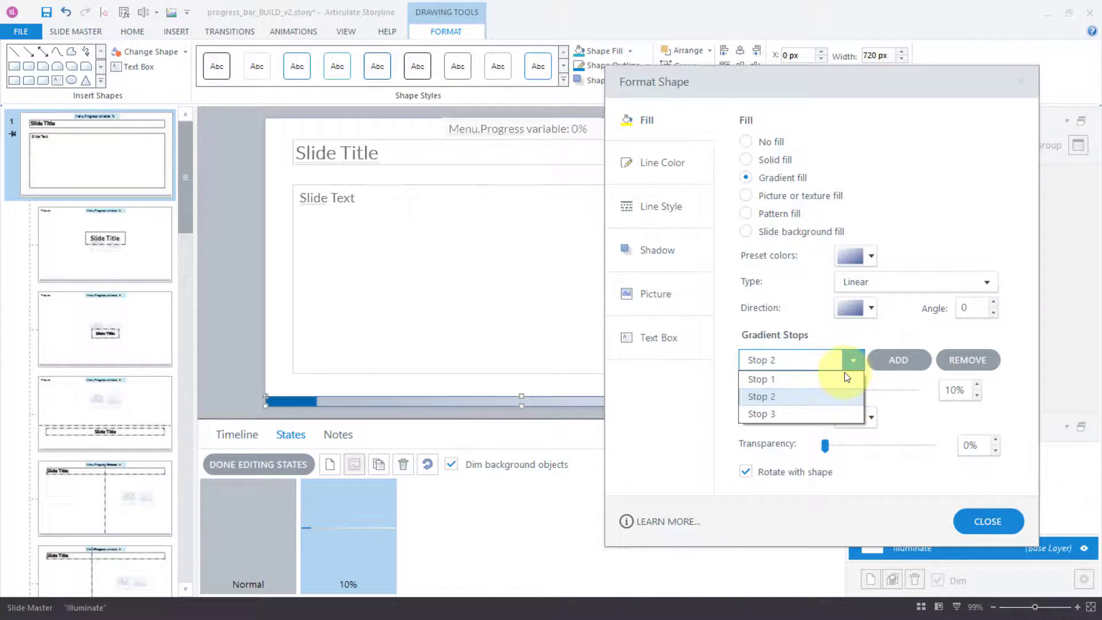
click(803, 411)
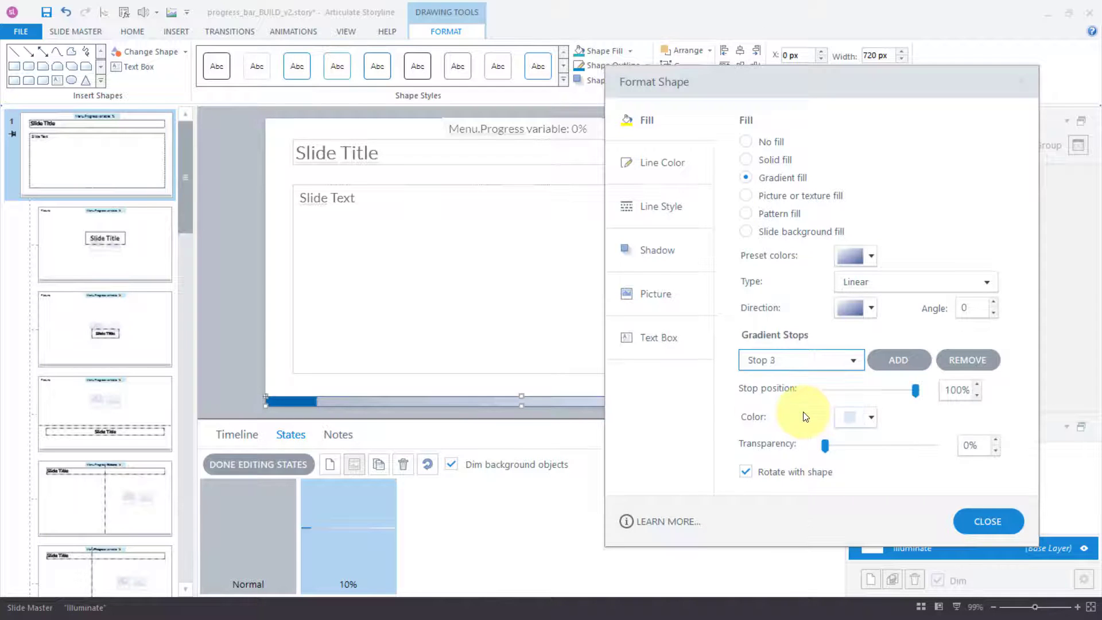
click(960, 360)
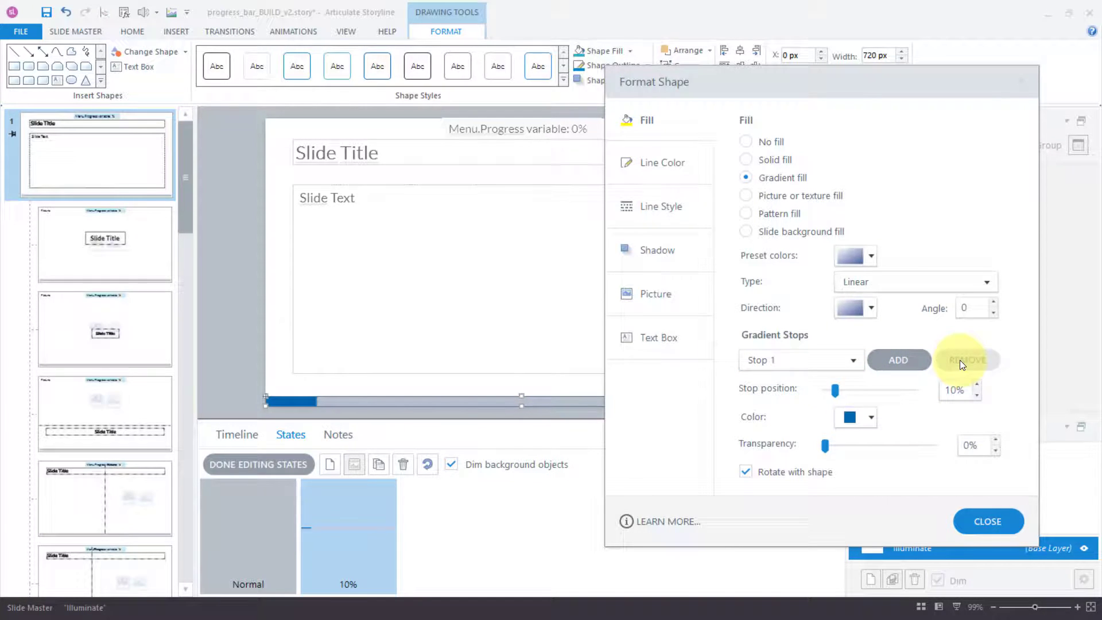
click(997, 519)
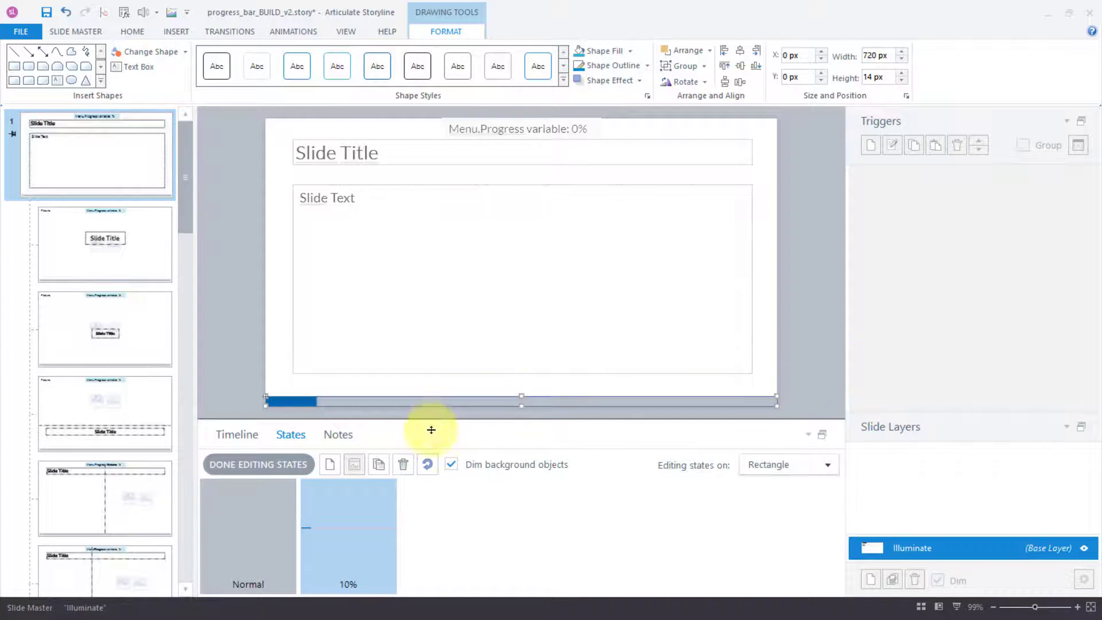
Add a 20% state with its gradient stop at 20, repeating the pattern up to a 100% state
click(383, 463)
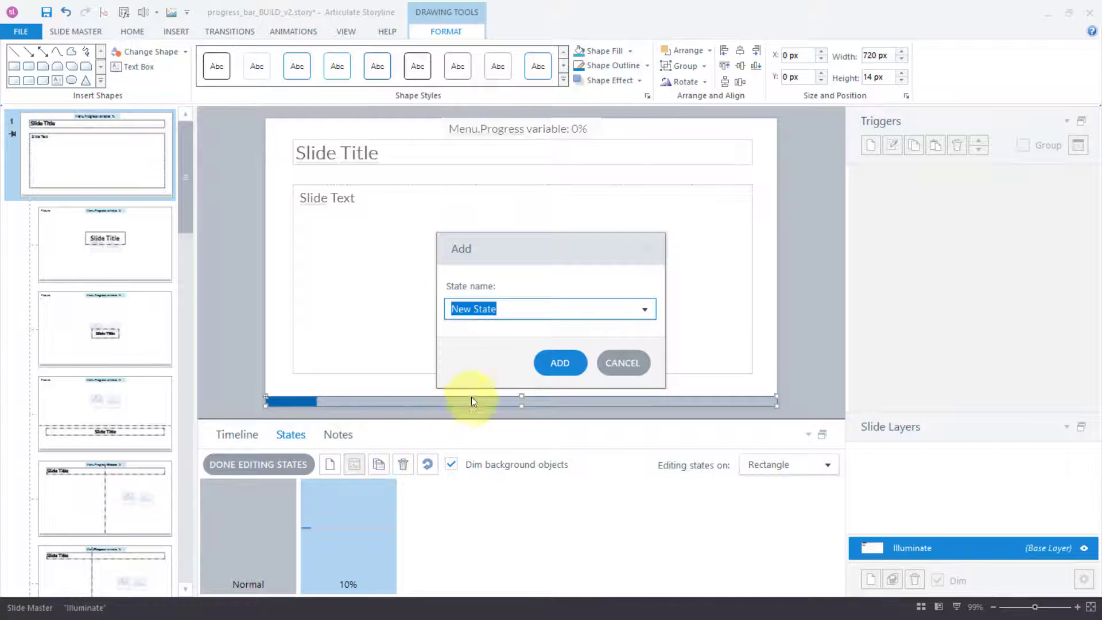
text(20%)
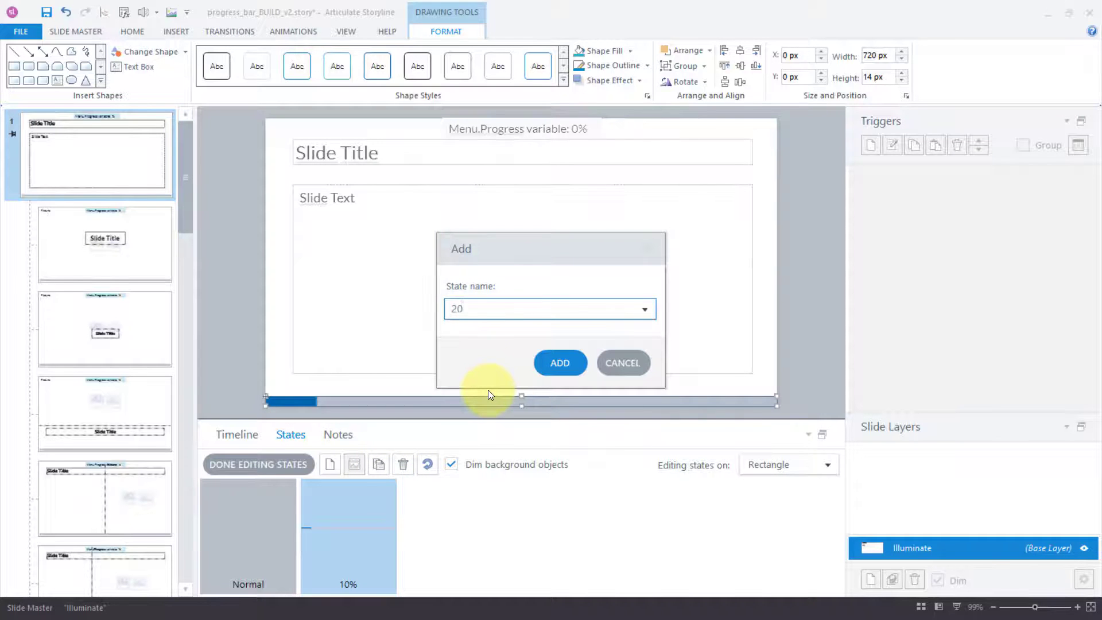
click(571, 361)
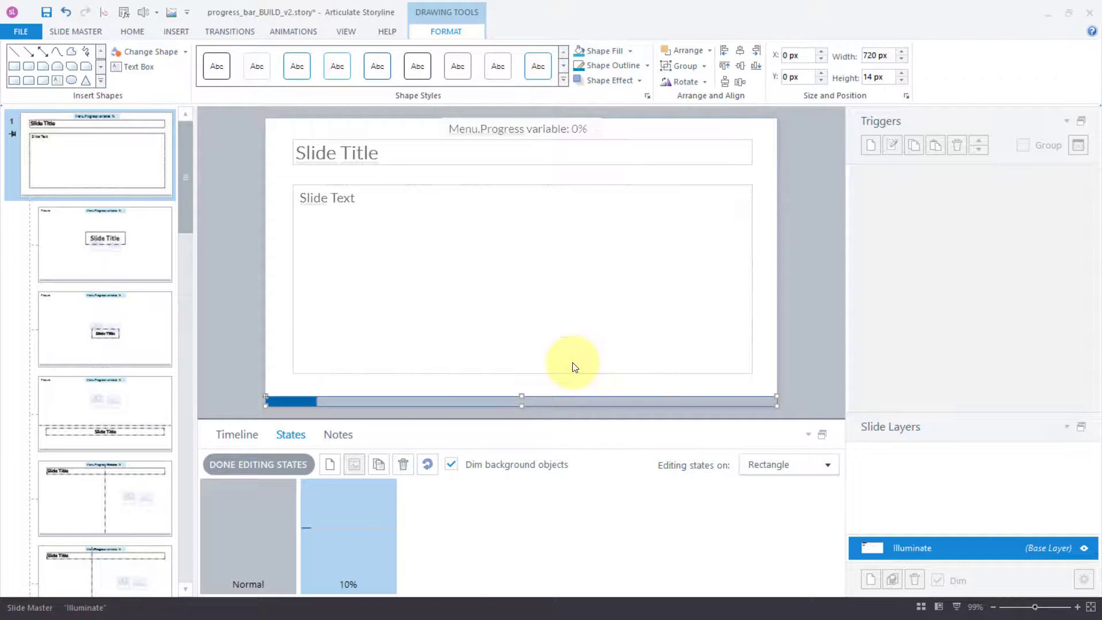
right_click(545, 401)
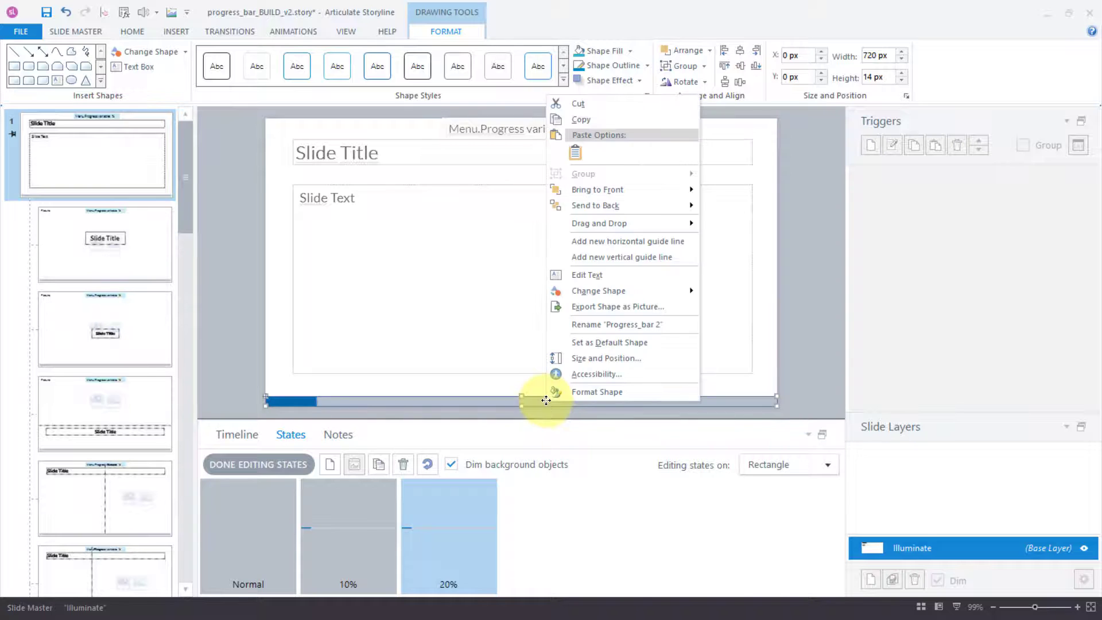
click(577, 391)
double_click(957, 390)
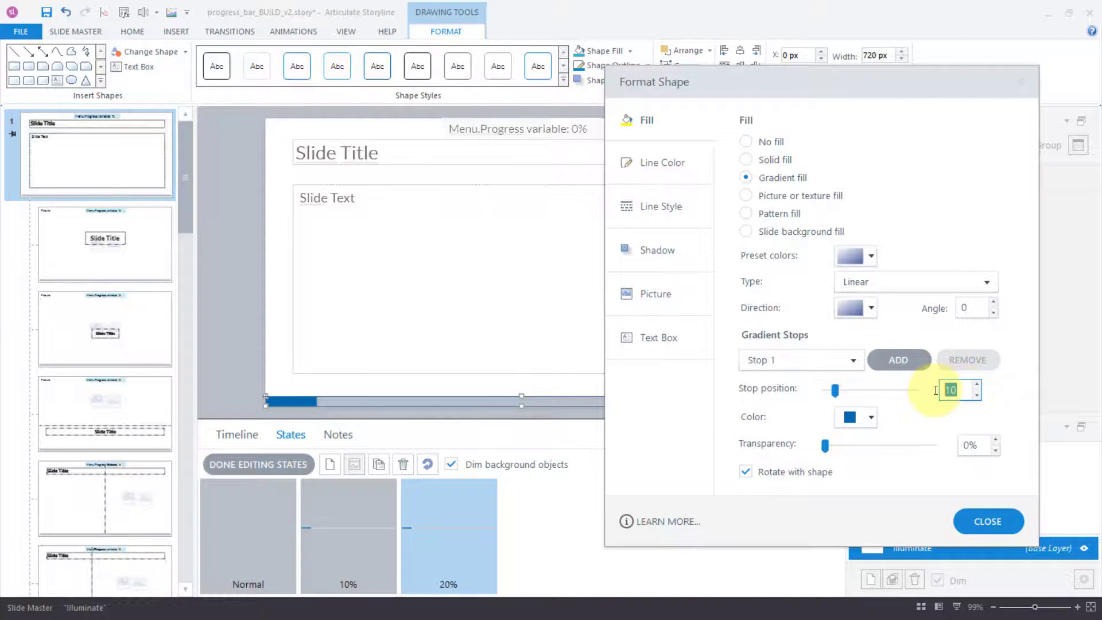
text(20)
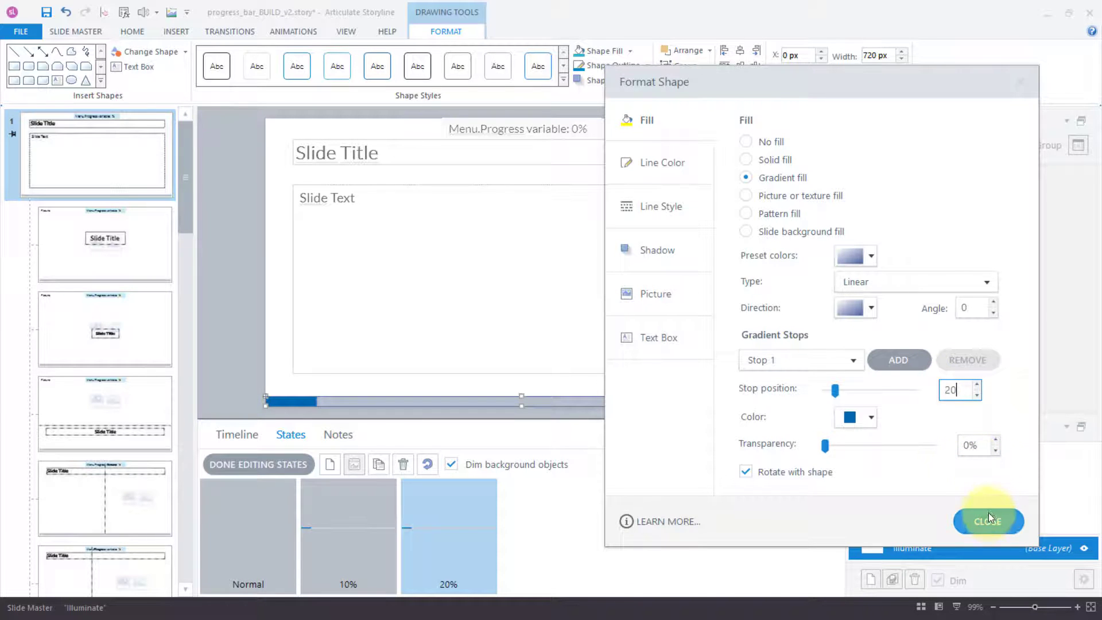
click(988, 520)
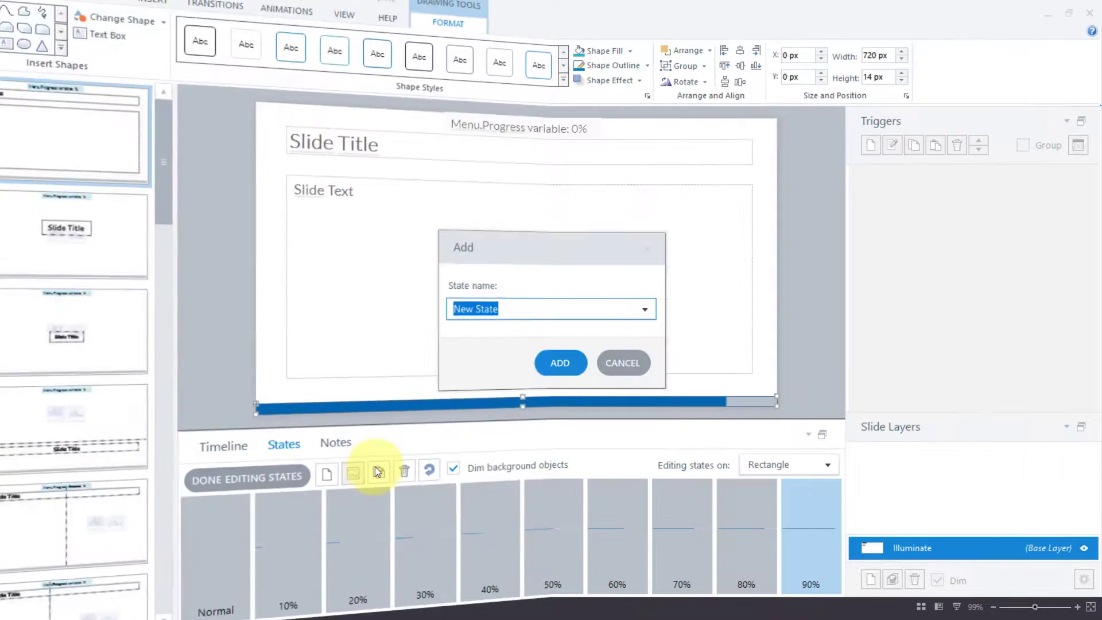
text(100%)
click(565, 363)
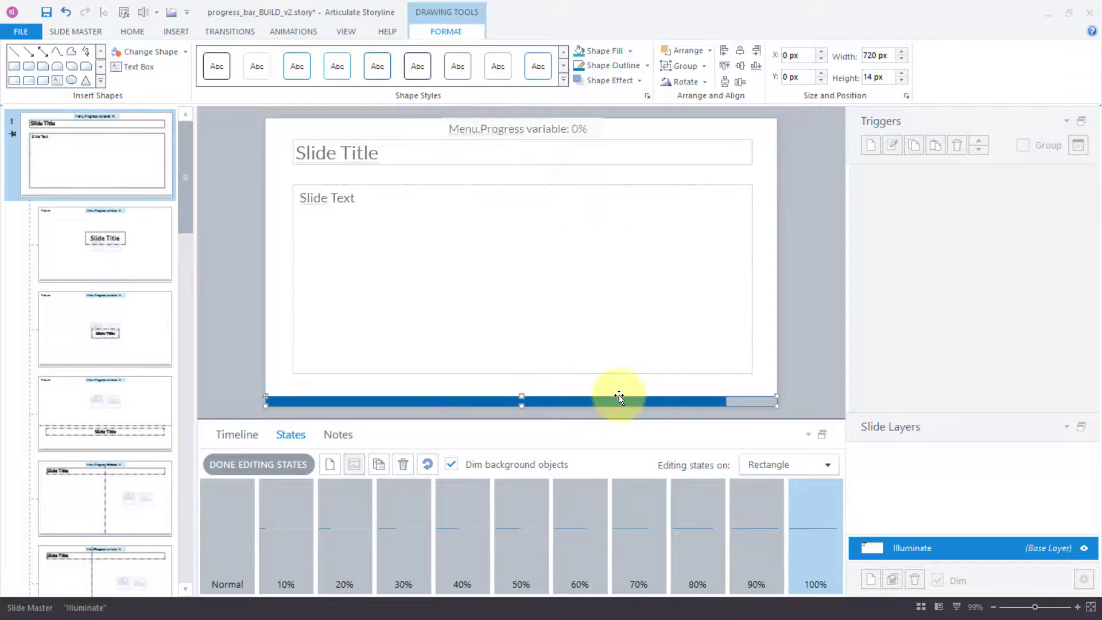
Fill the 100% state fully, finish editing states, and start a new trigger for Progress_bar
right_click(621, 399)
click(658, 388)
key(Return)
click(618, 389)
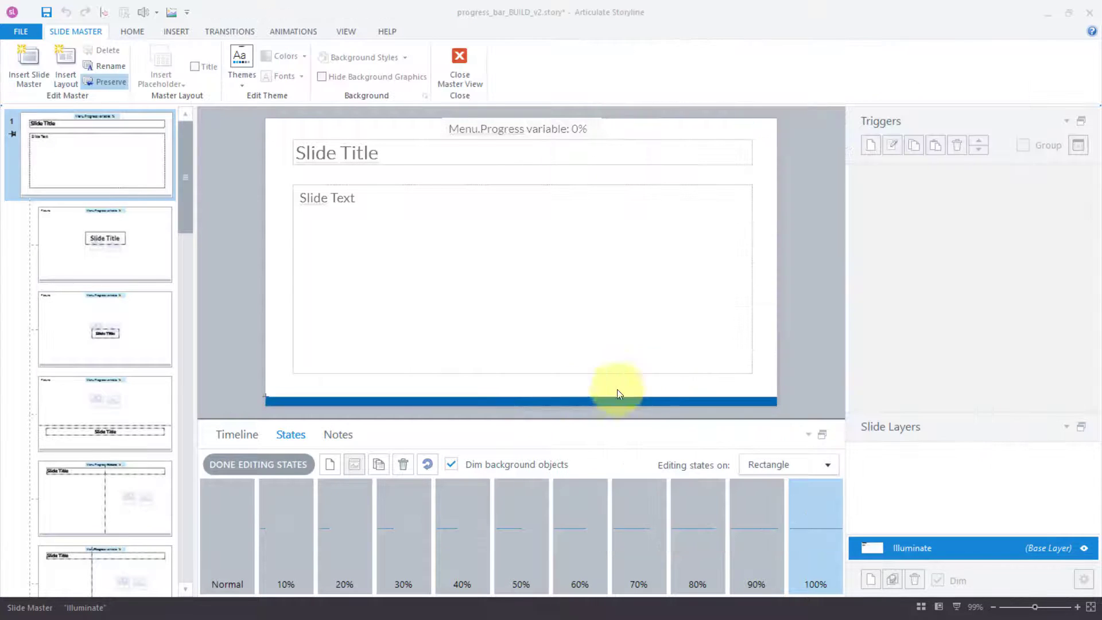
click(285, 457)
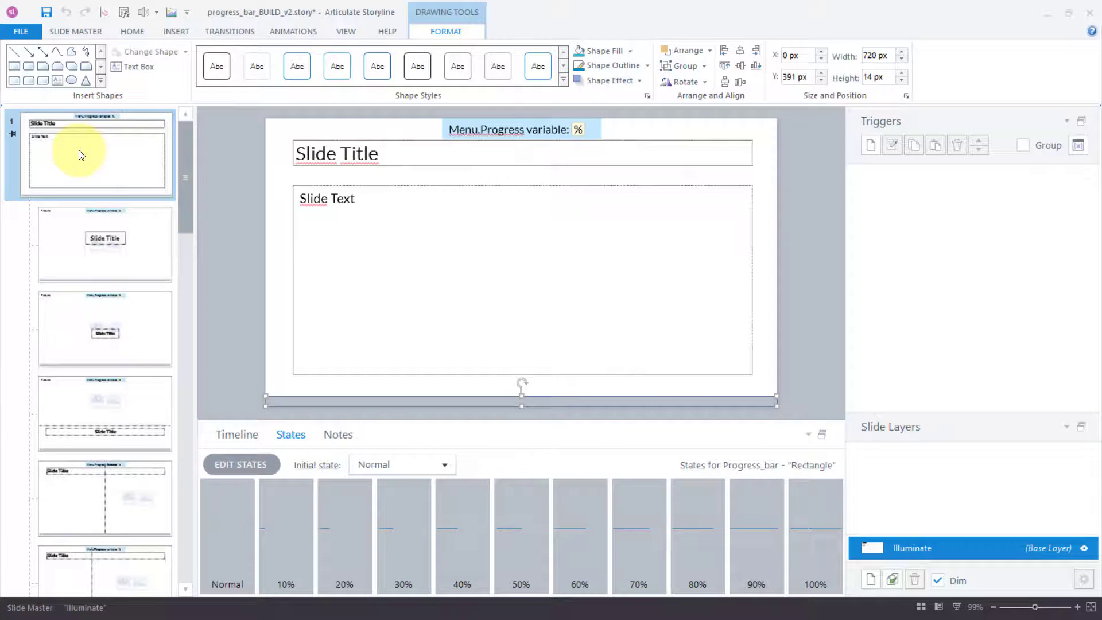
click(872, 145)
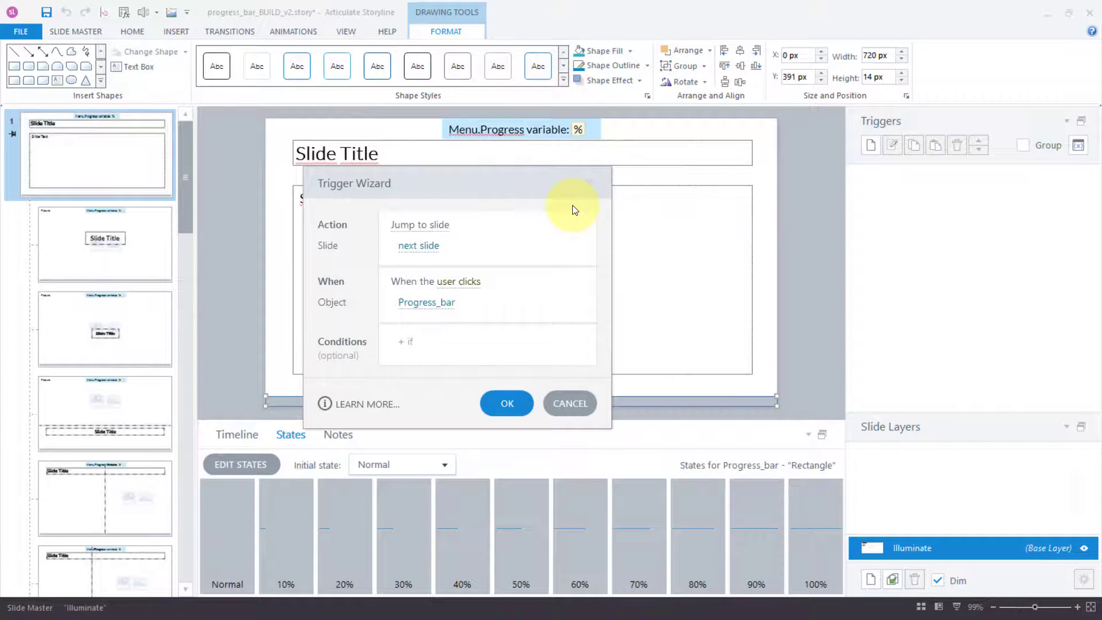
Set the trigger to change Progress_bar to 10% when the timeline starts on this slide
click(422, 226)
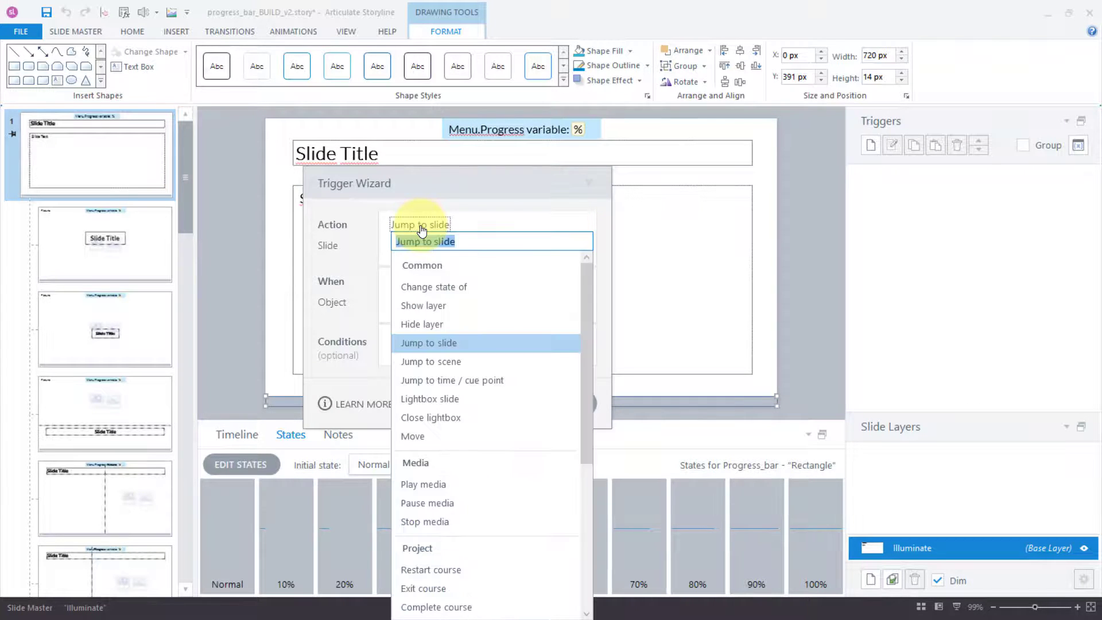
click(412, 288)
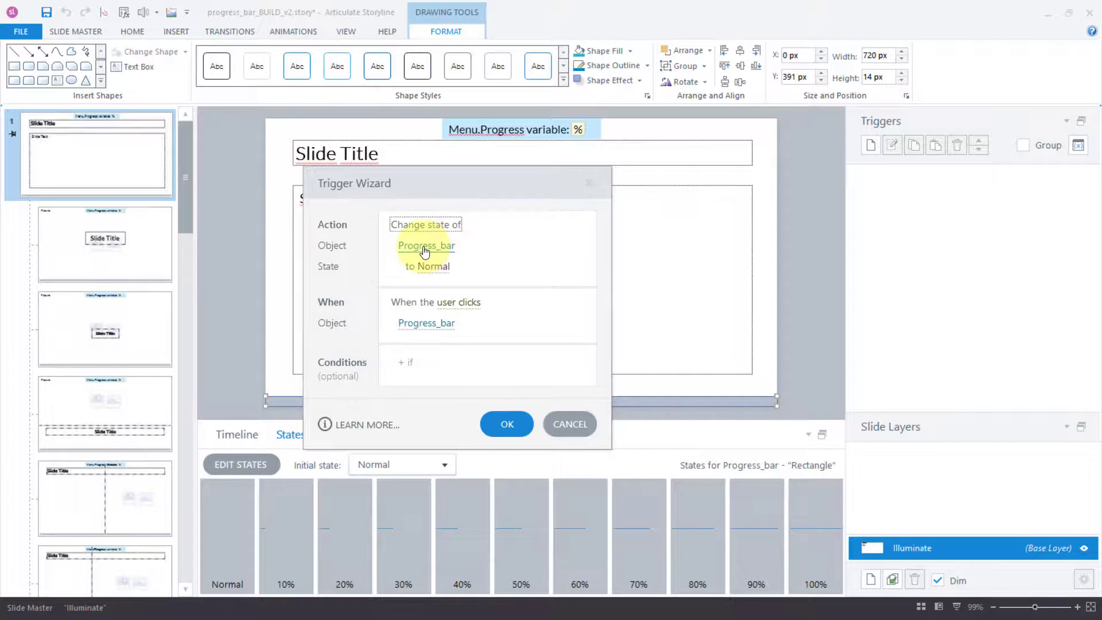
click(425, 257)
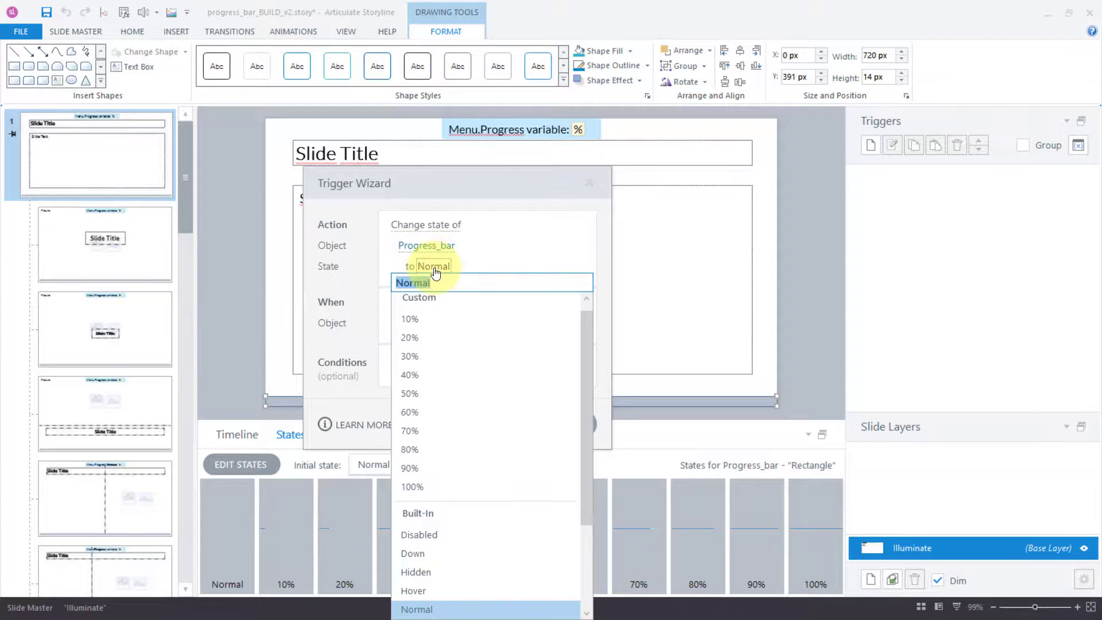
click(420, 319)
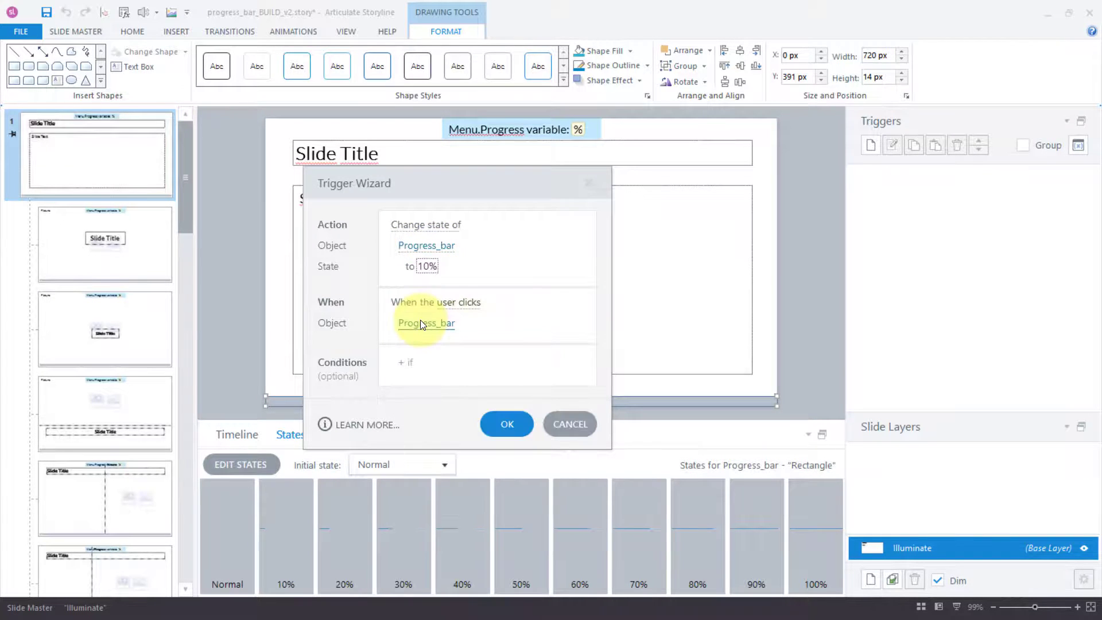
click(466, 303)
text(ti)
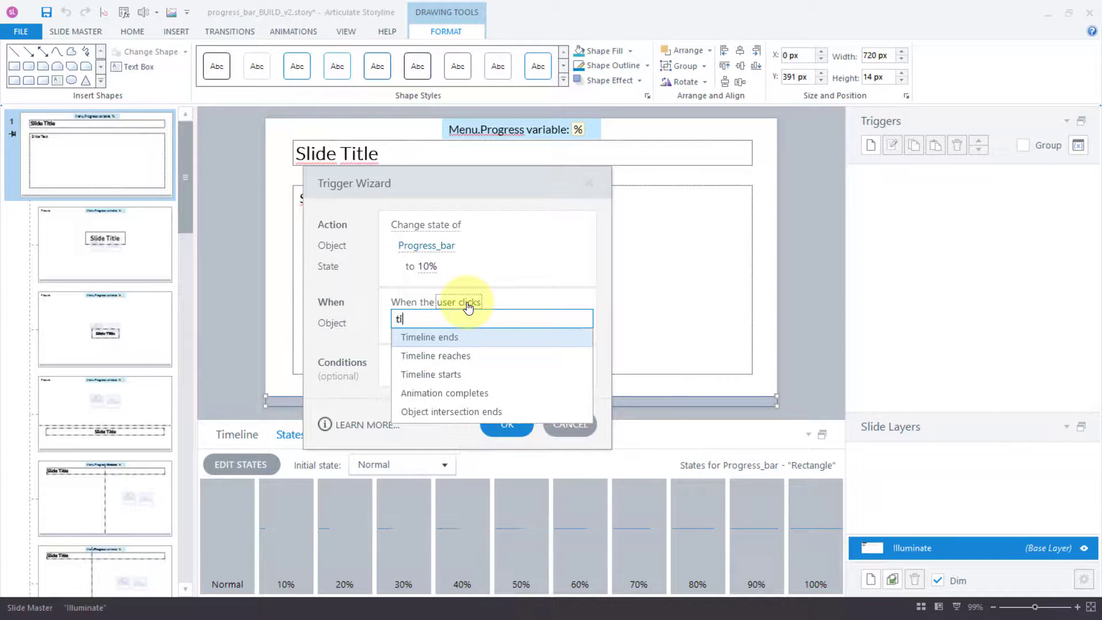
click(447, 374)
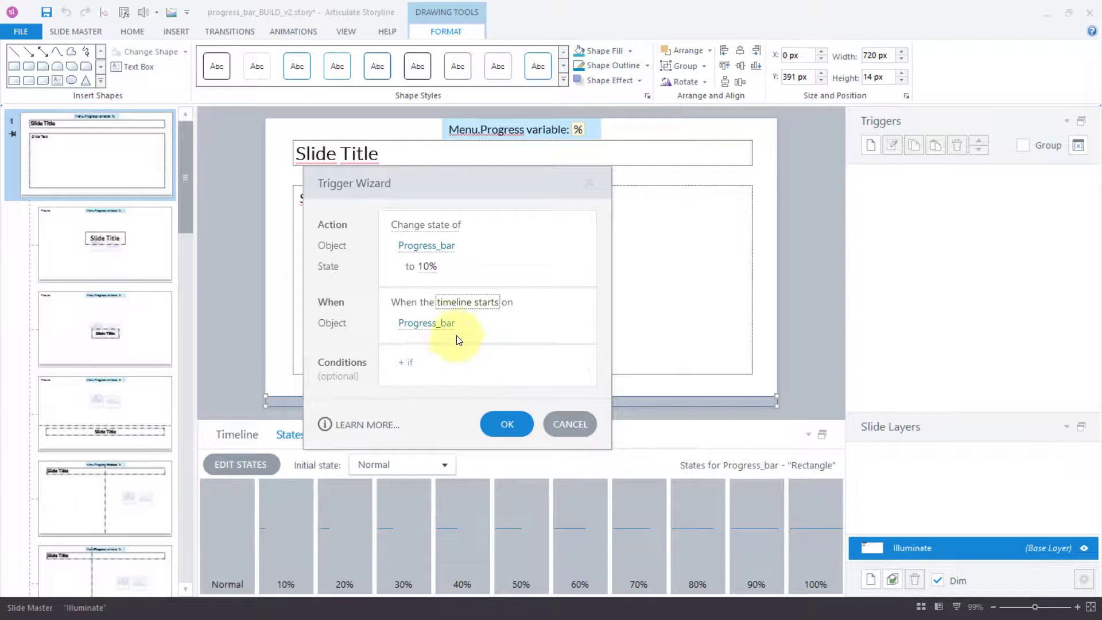
click(444, 324)
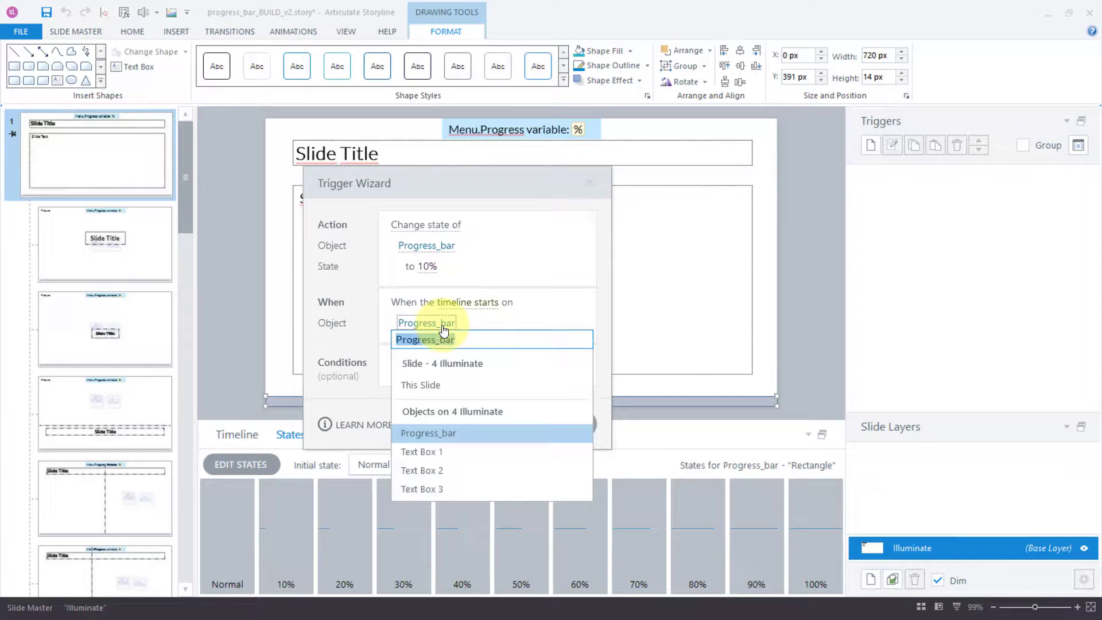
click(432, 382)
Add the condition Menu.Progress greater than or equal to 10
click(418, 363)
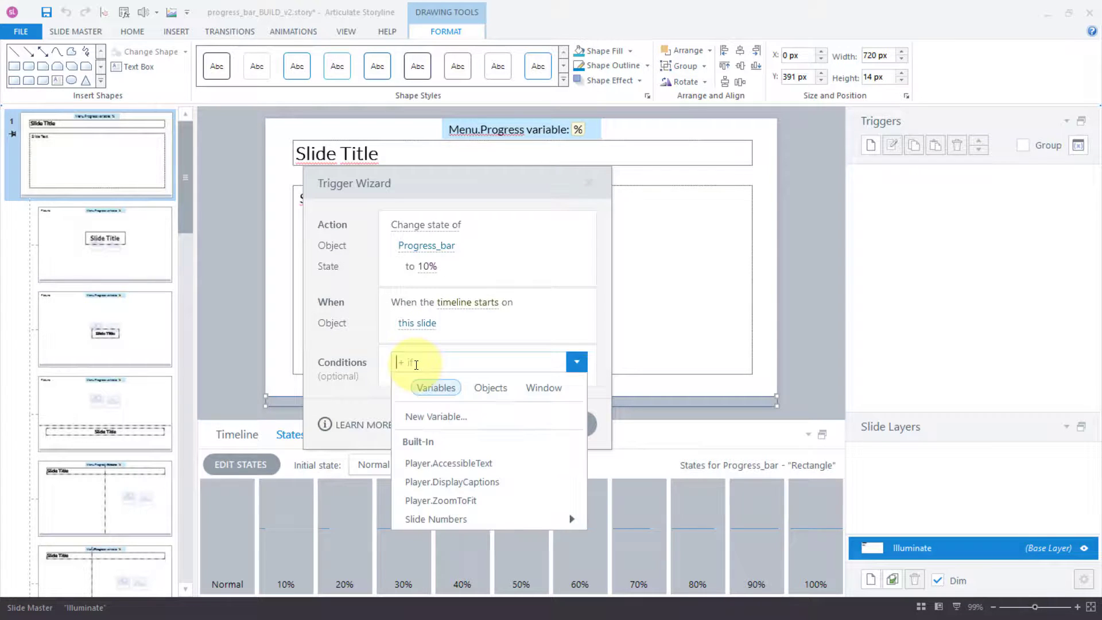
text(men)
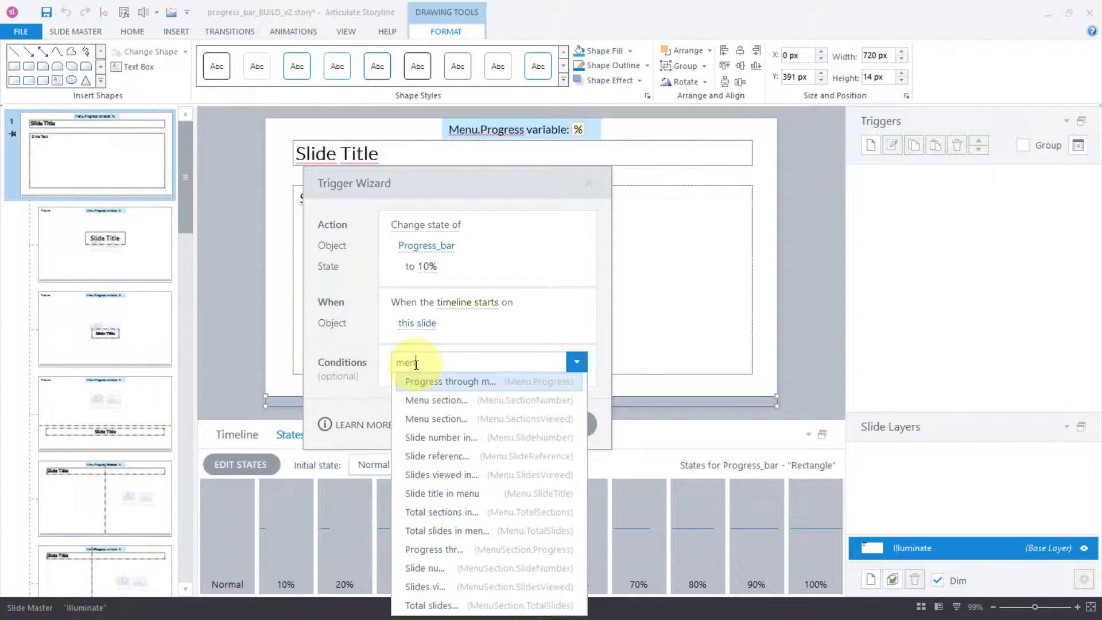
click(518, 383)
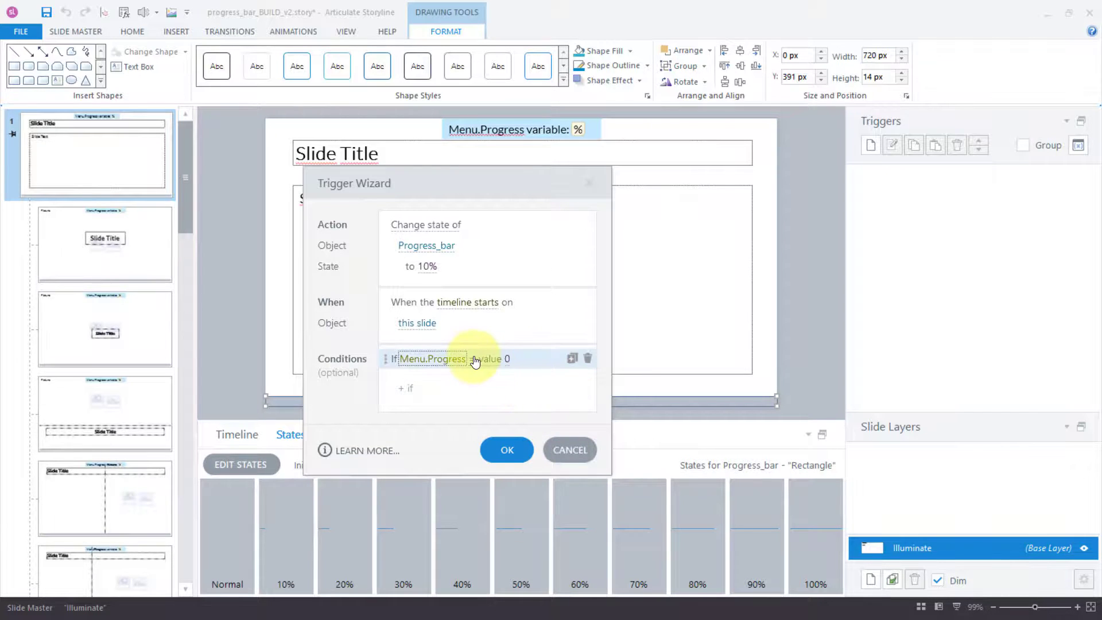
click(475, 361)
click(467, 451)
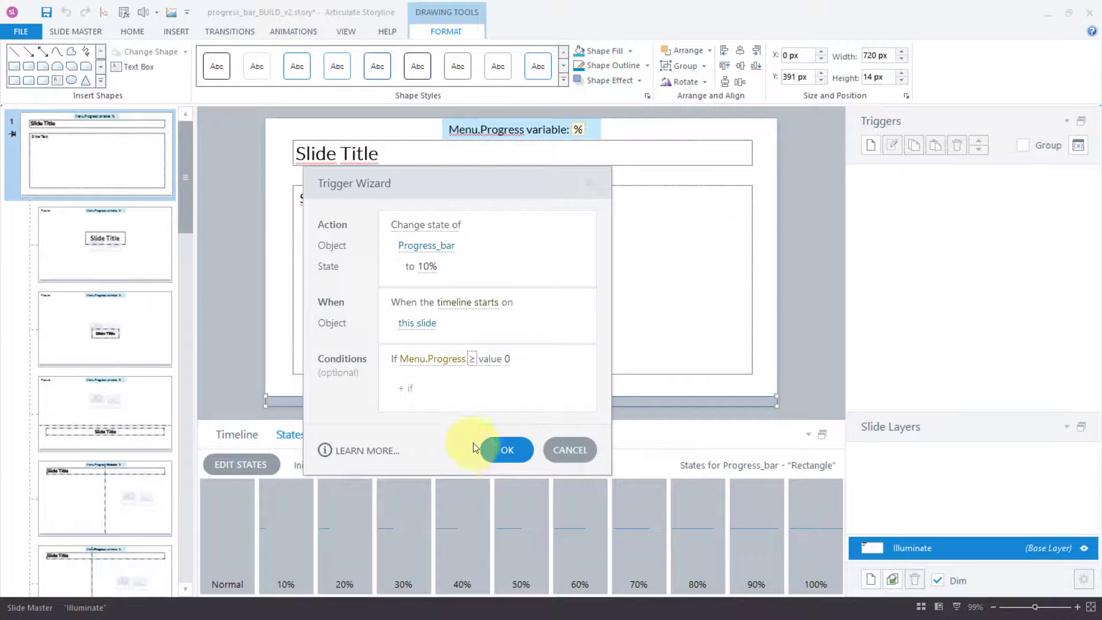
click(509, 359)
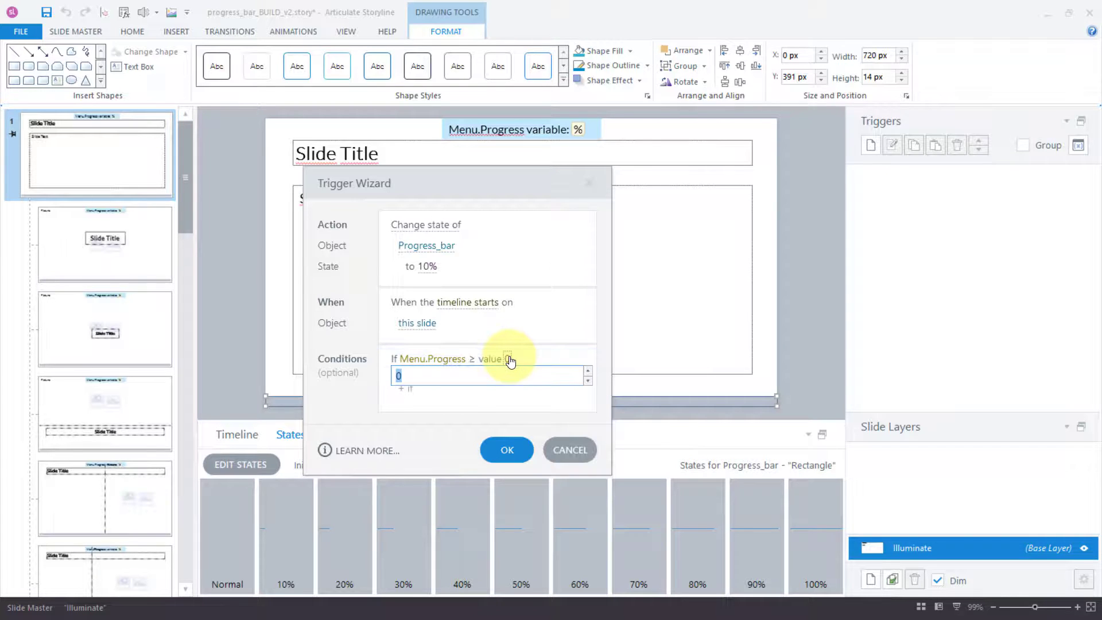
text(10)
key(Return)
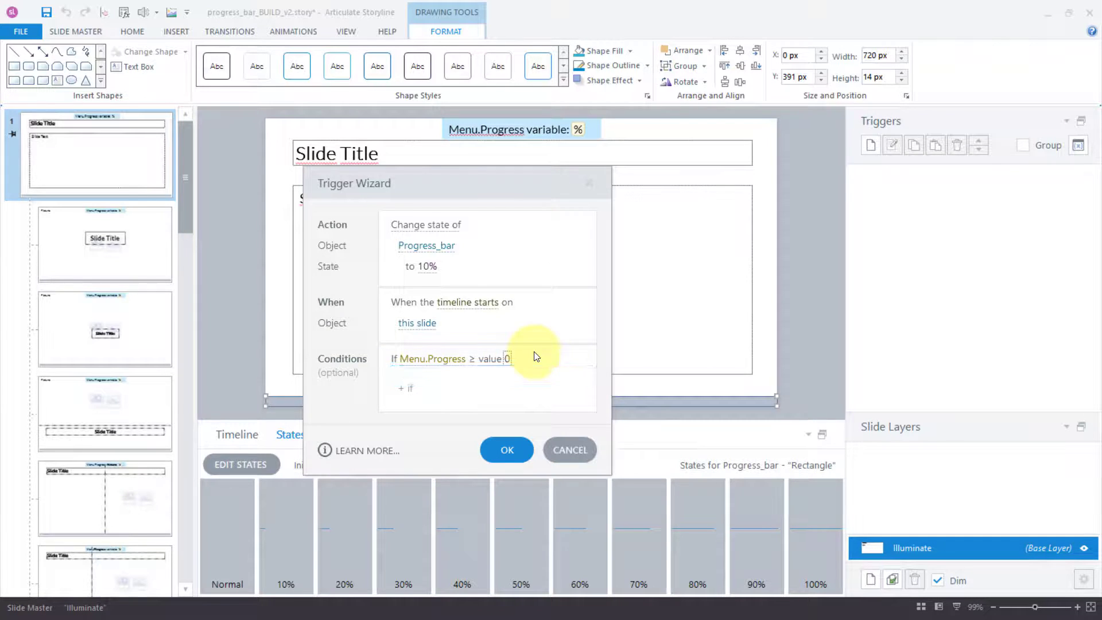
Add a second condition Menu.Progress less than 20
click(406, 389)
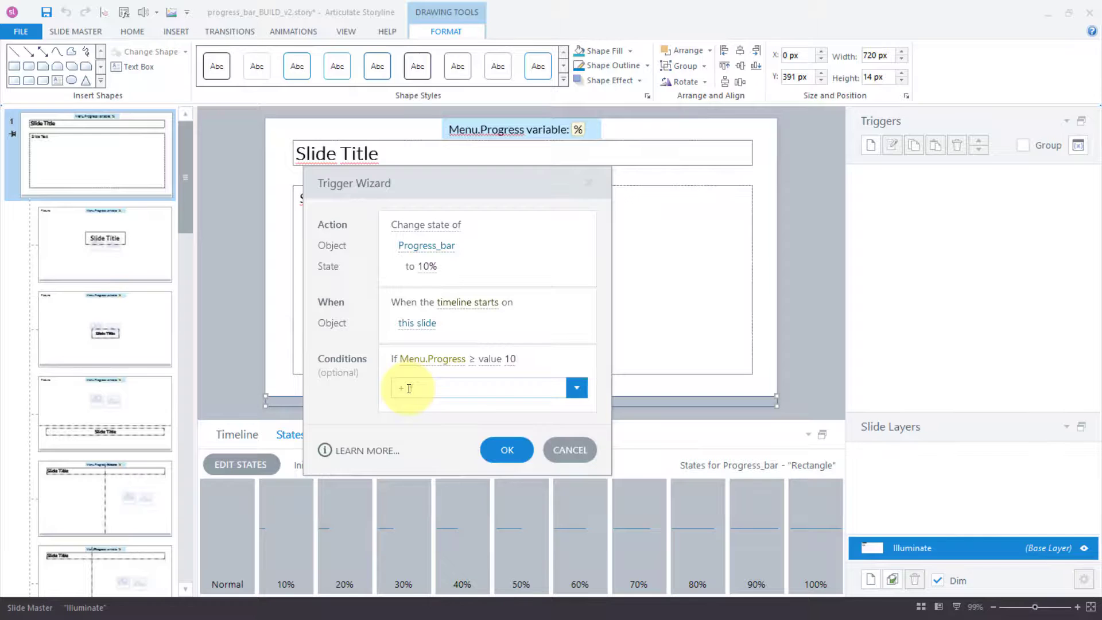
text(men)
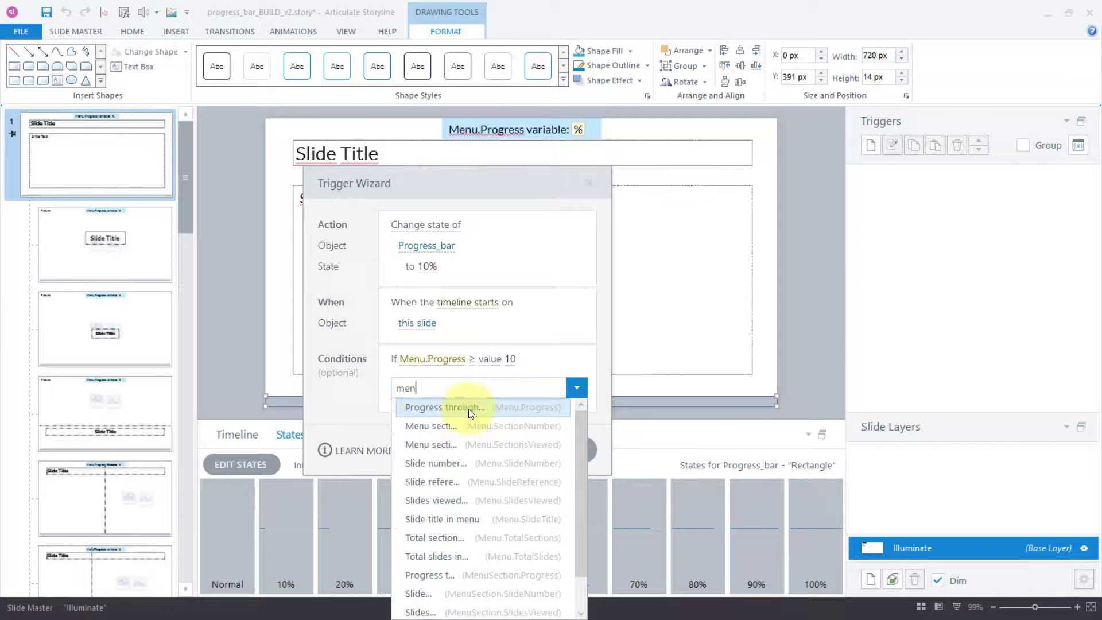
click(506, 409)
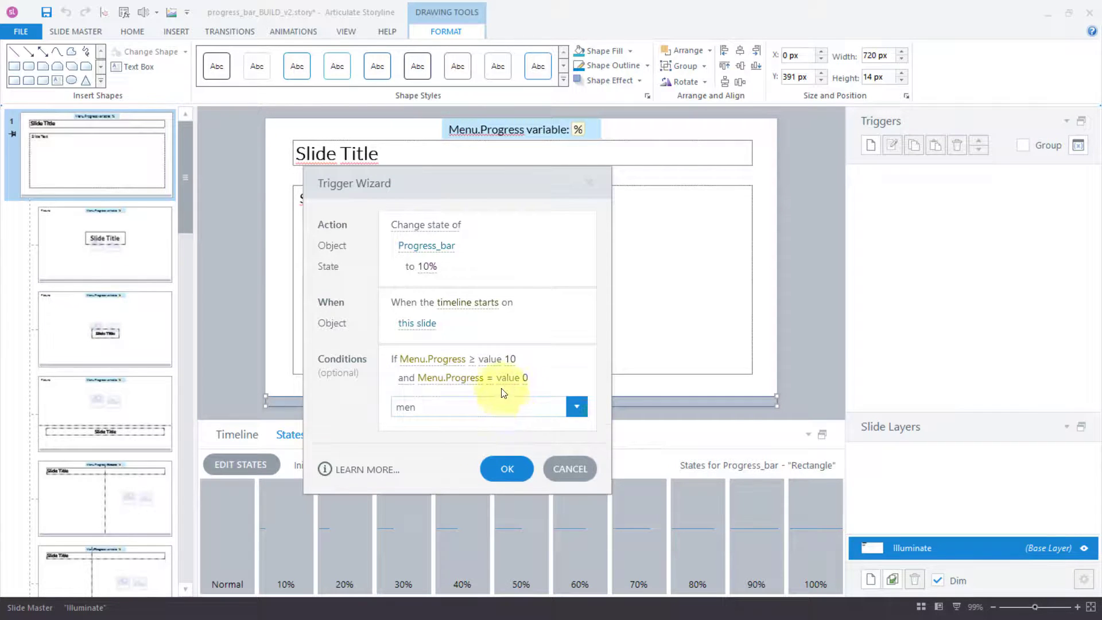
click(491, 379)
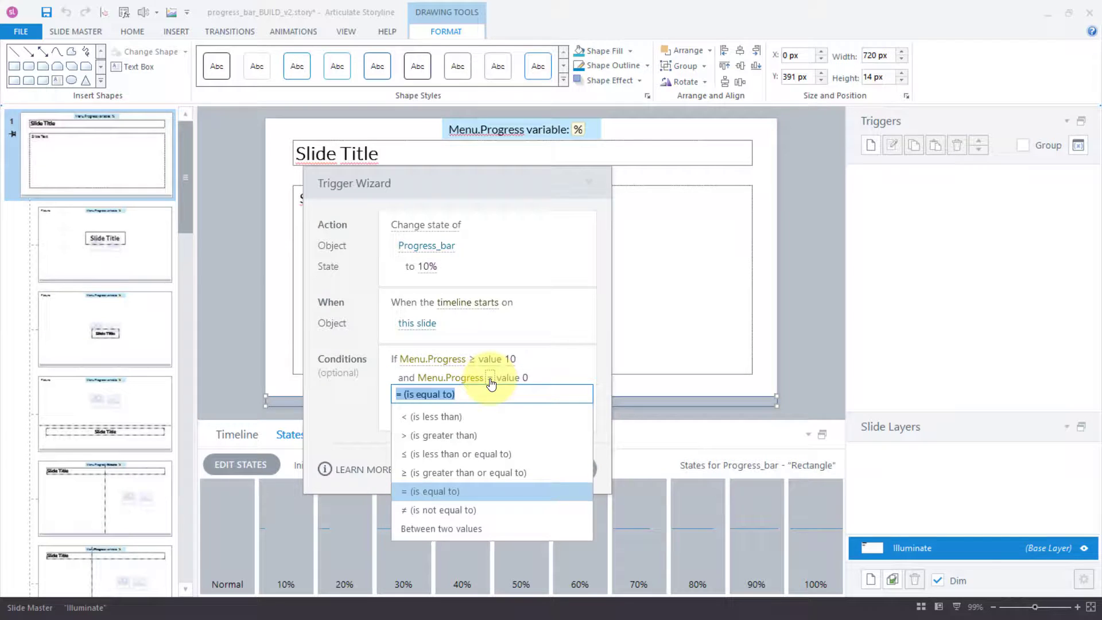
click(446, 417)
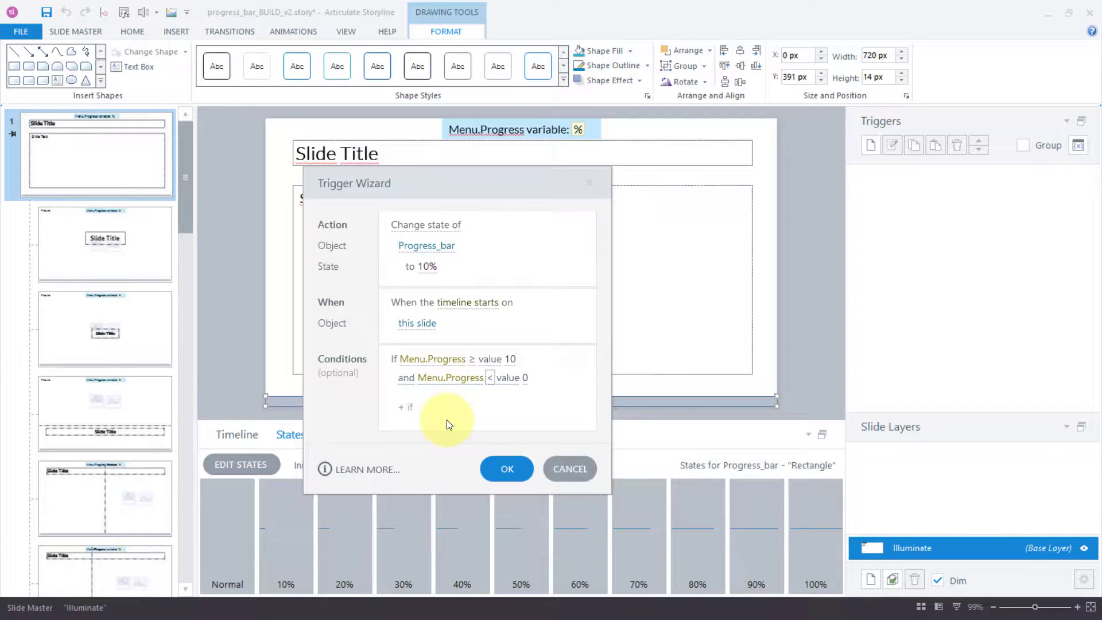
click(524, 379)
text(20)
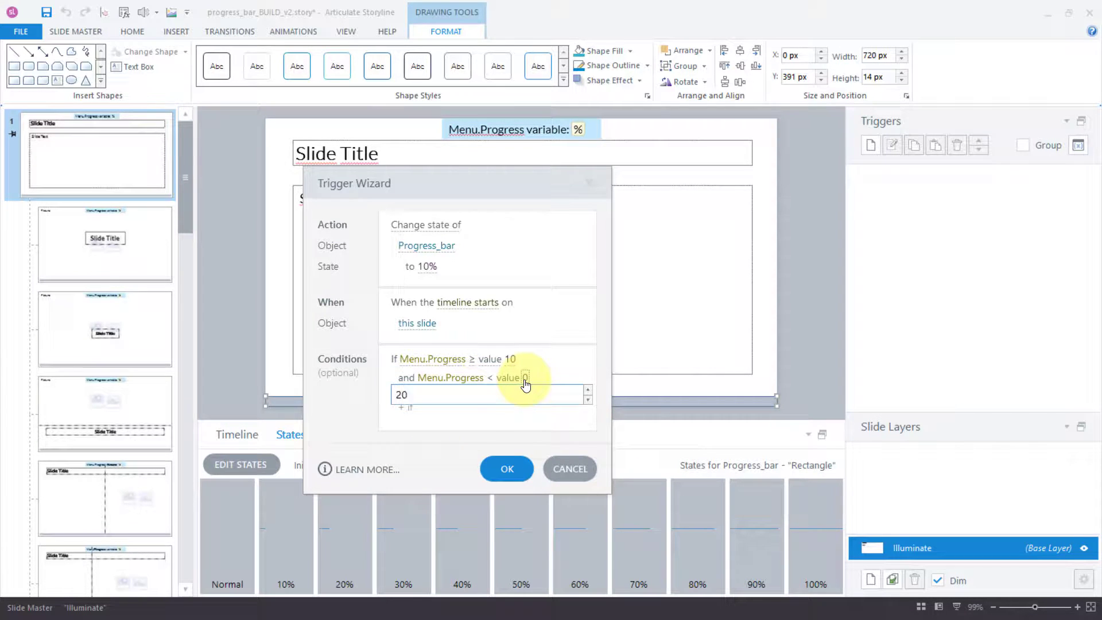
key(Return)
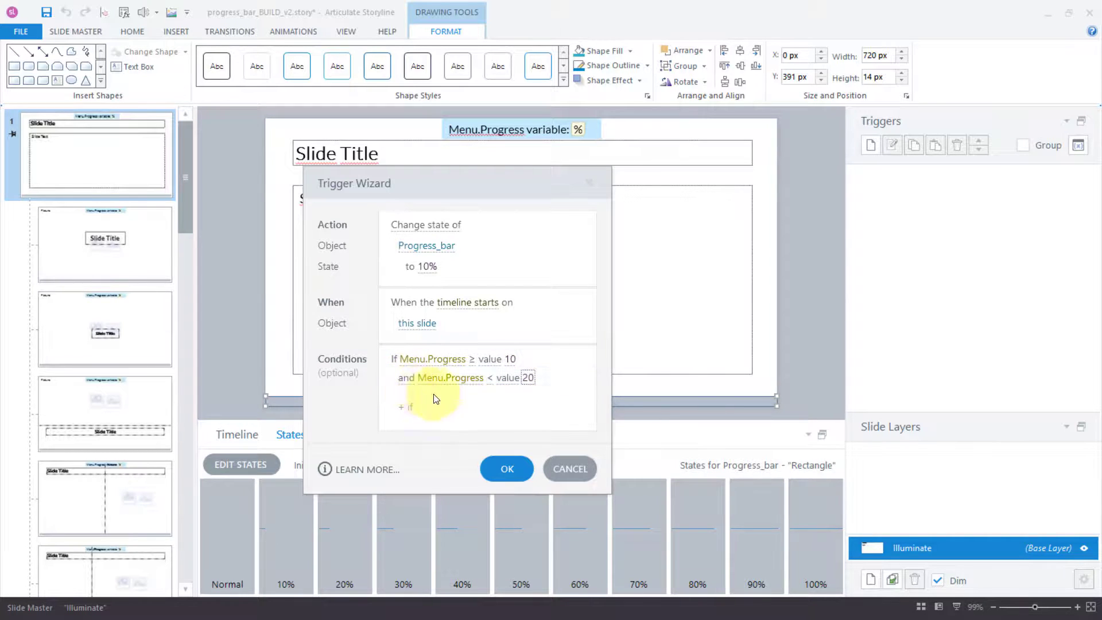
Save the new Progress_bar trigger, then copy it and paste three copies
click(511, 467)
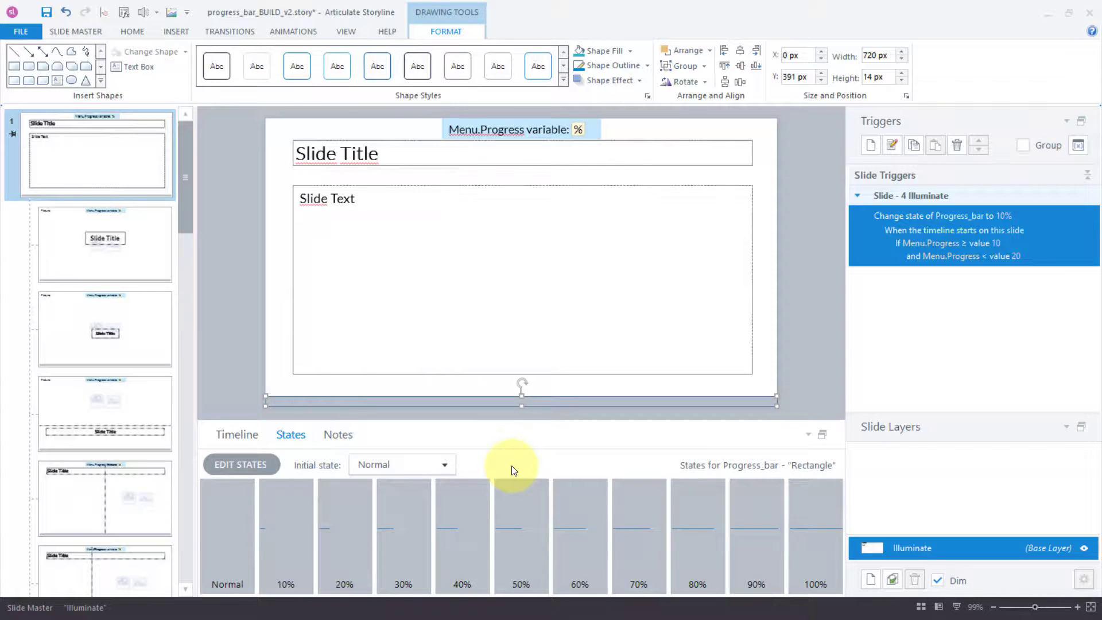
click(917, 147)
click(937, 144)
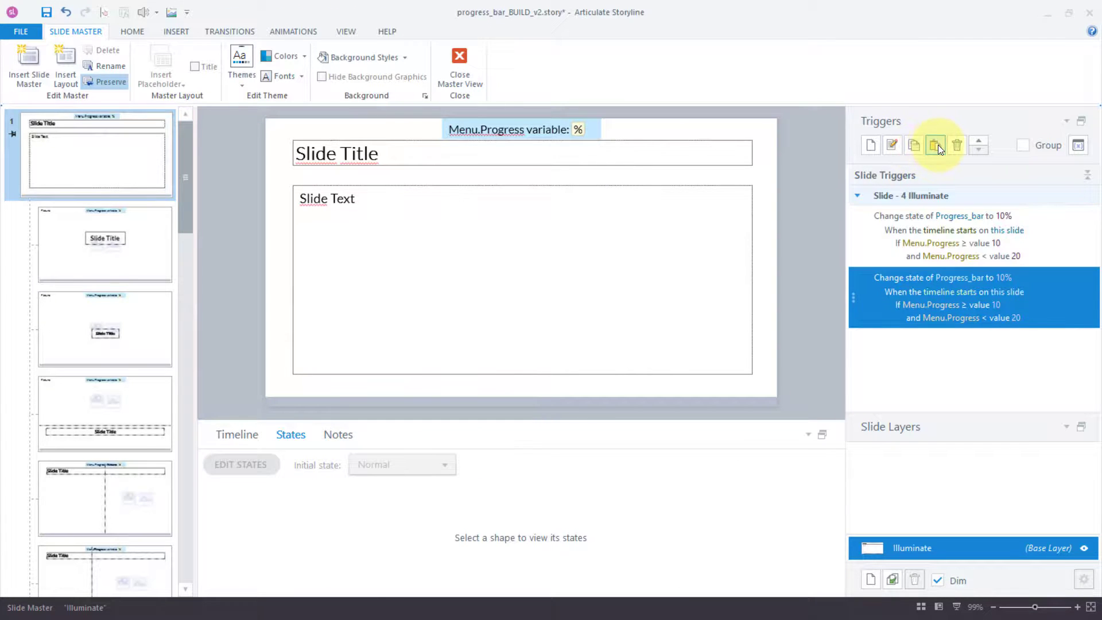
click(937, 144)
click(938, 144)
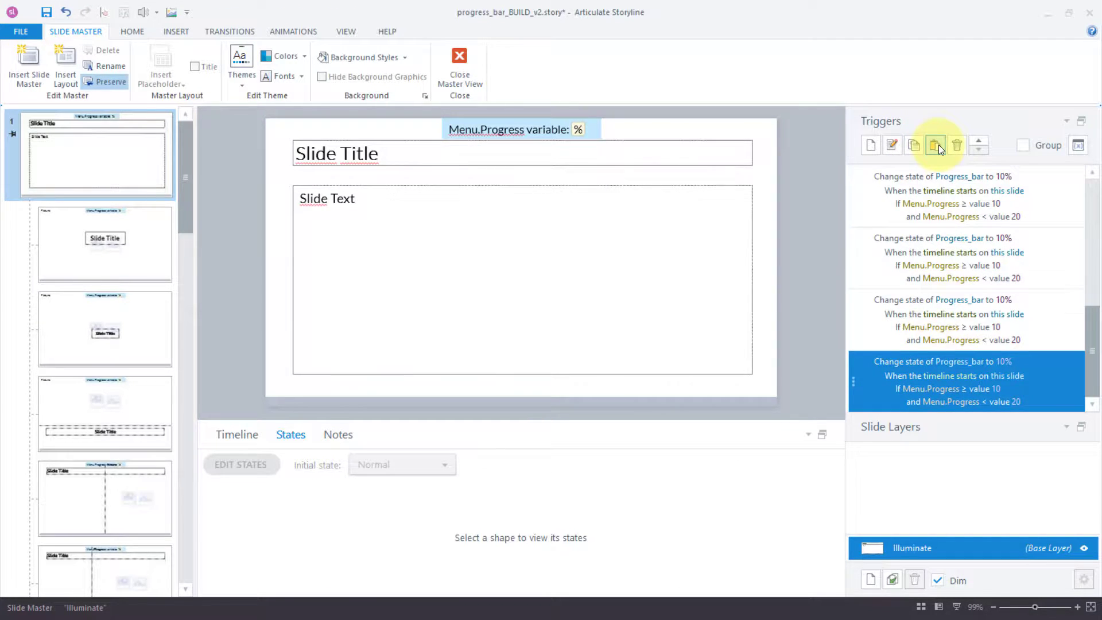
drag(1093, 320, 1094, 222)
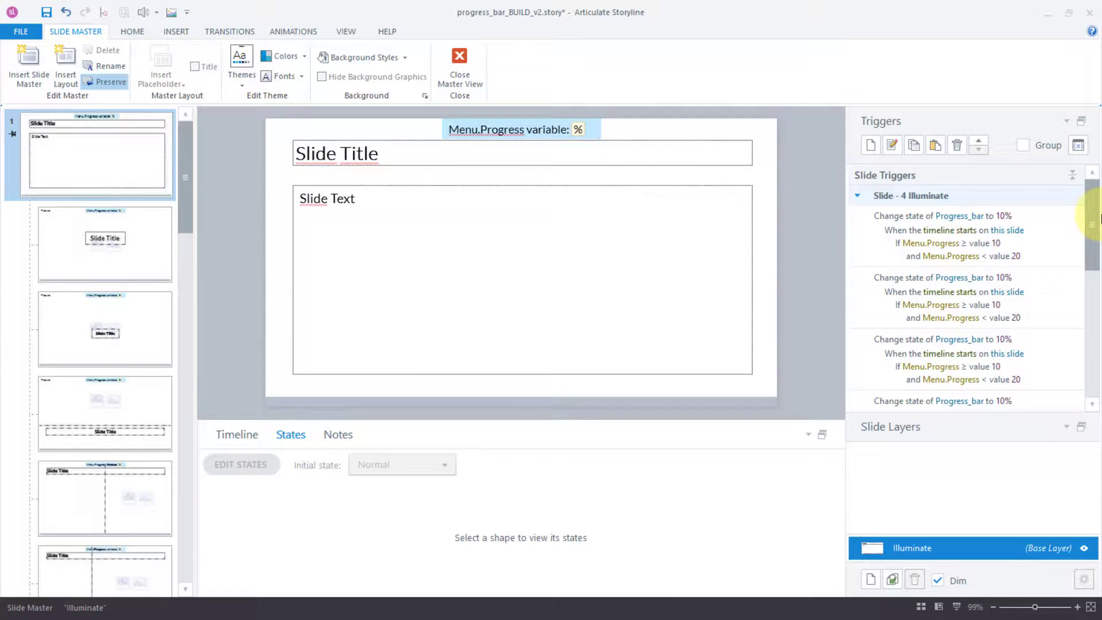
Set one copy to 20% for Menu.Progress 20–30, and the last copy's state to 100%
click(1004, 282)
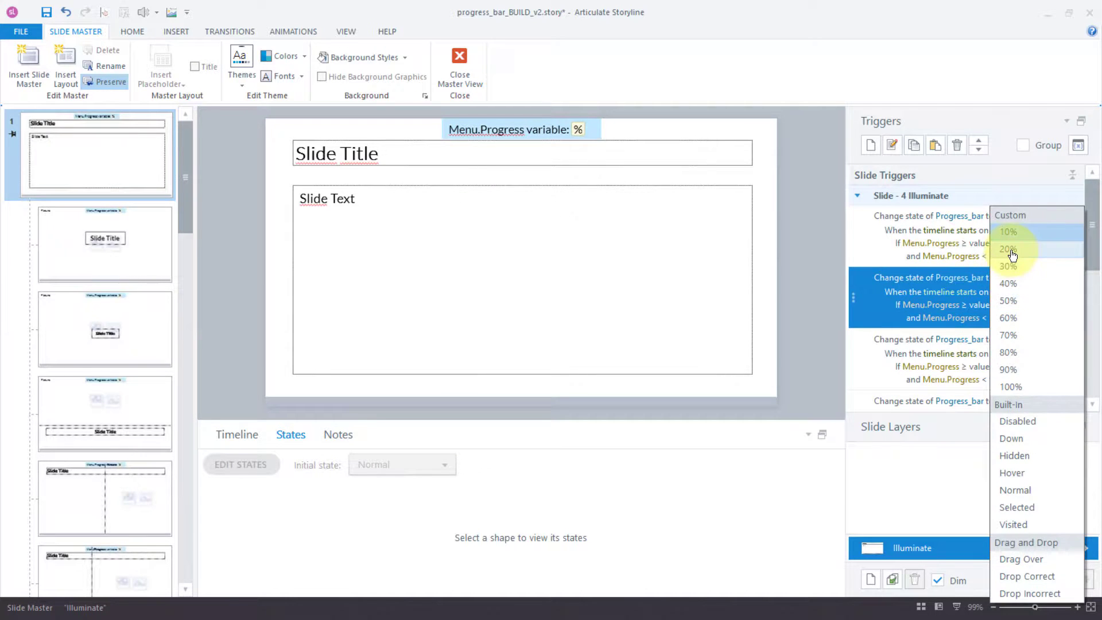
click(1011, 253)
click(997, 305)
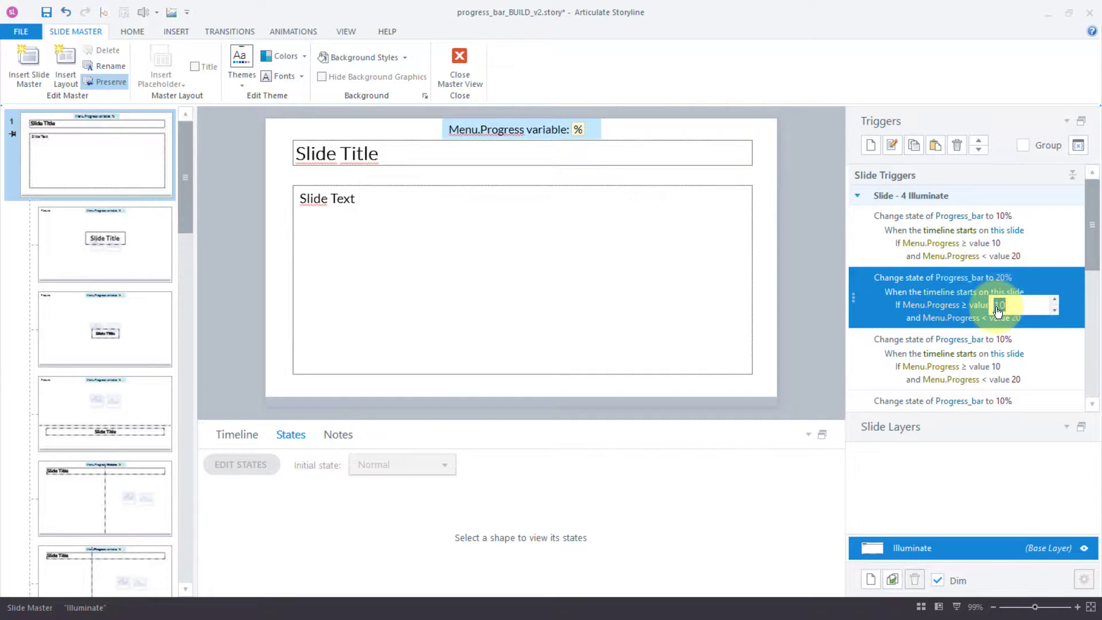
text(20)
key(Return)
click(1017, 319)
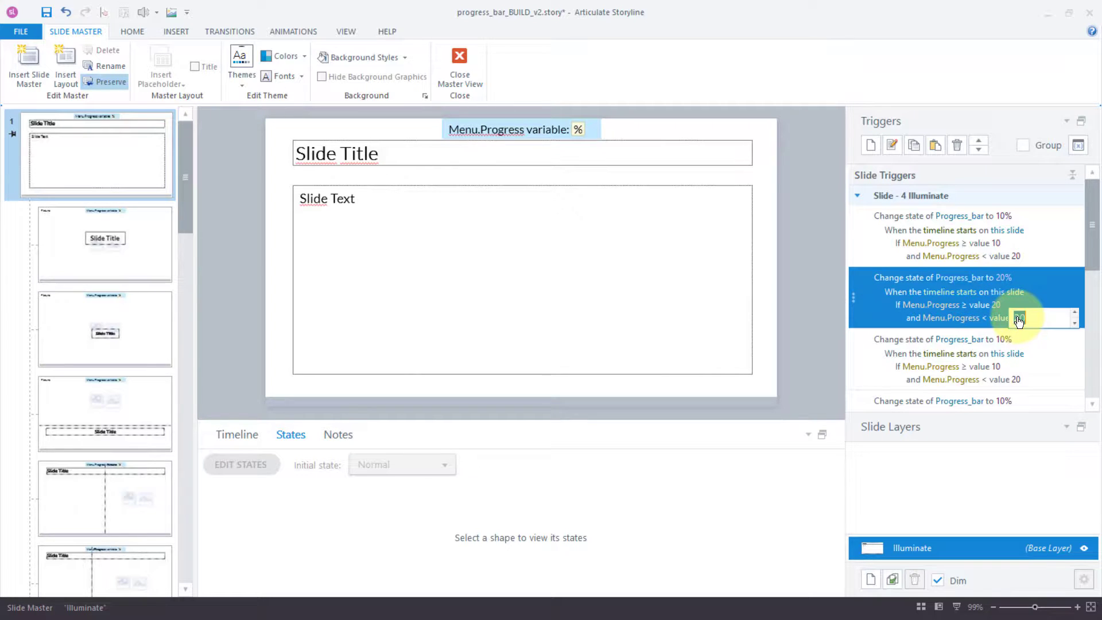
text(30)
key(Return)
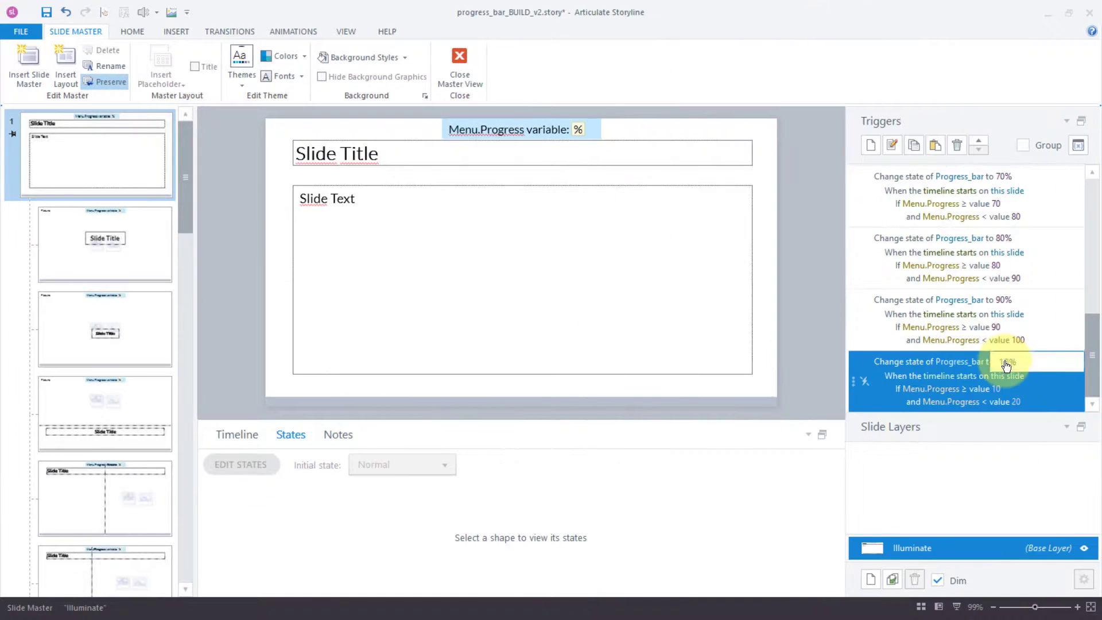
click(1006, 363)
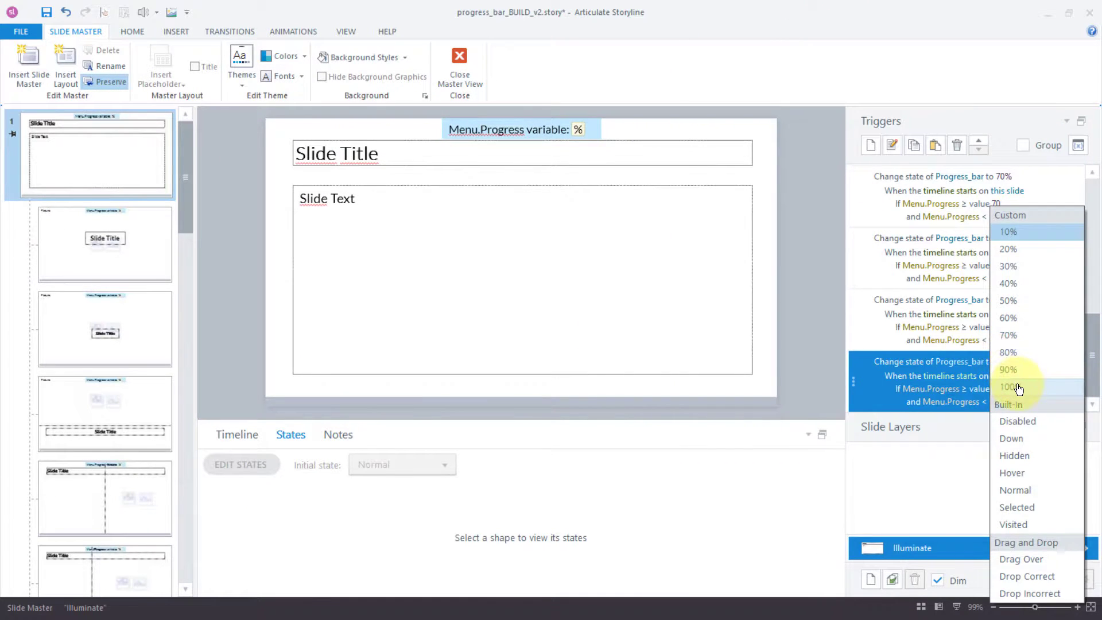
click(1011, 386)
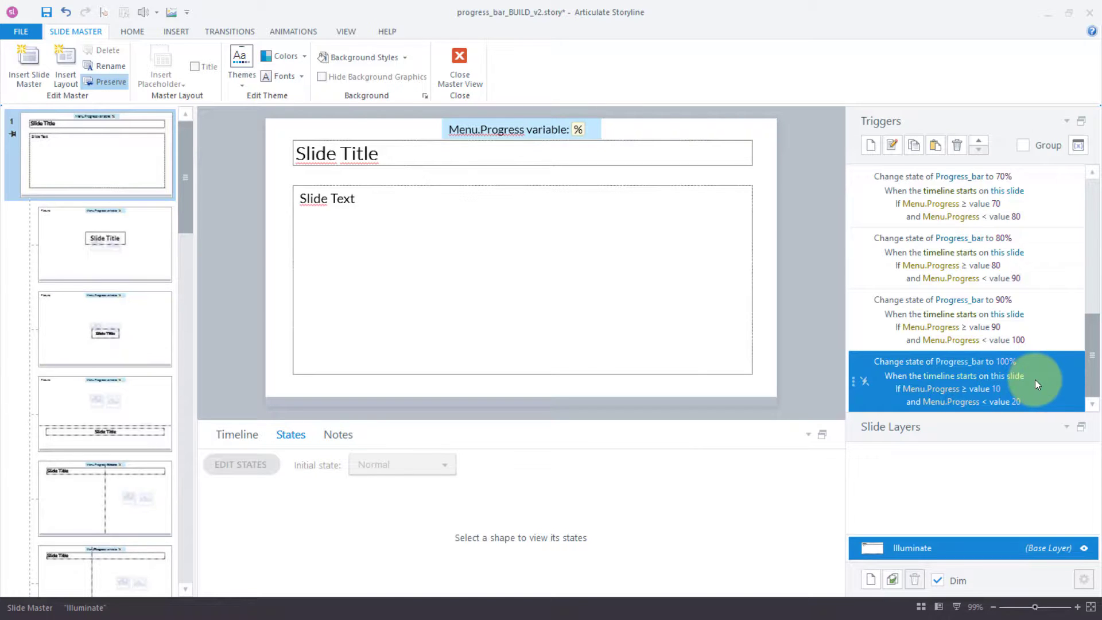
Change the 100% trigger's condition to a single Menu.Progress = 100 test
double_click(1034, 380)
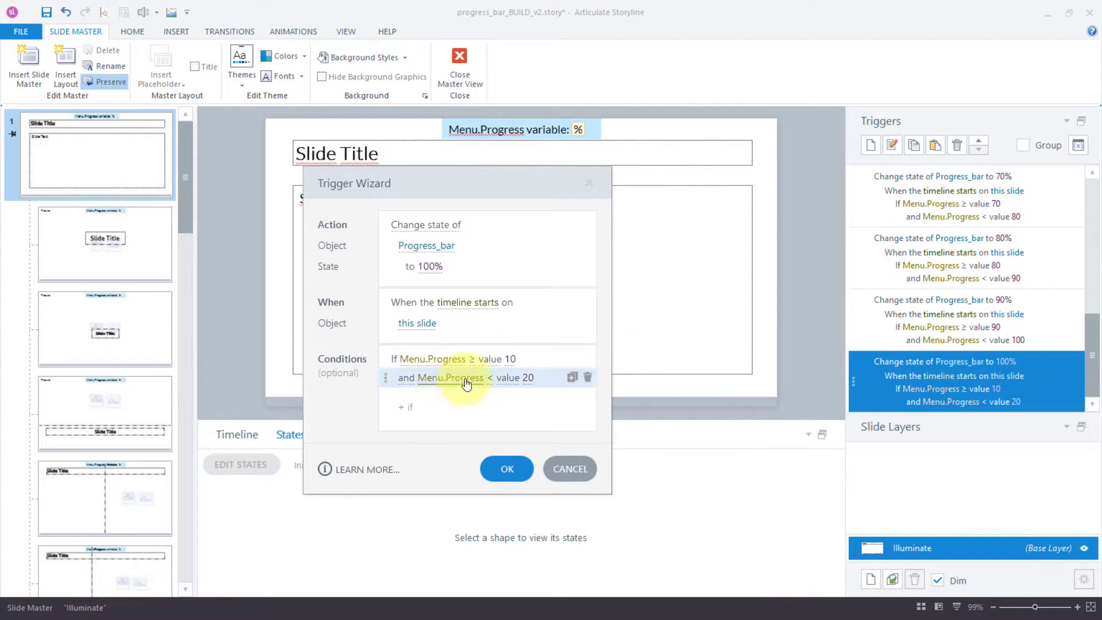
click(587, 378)
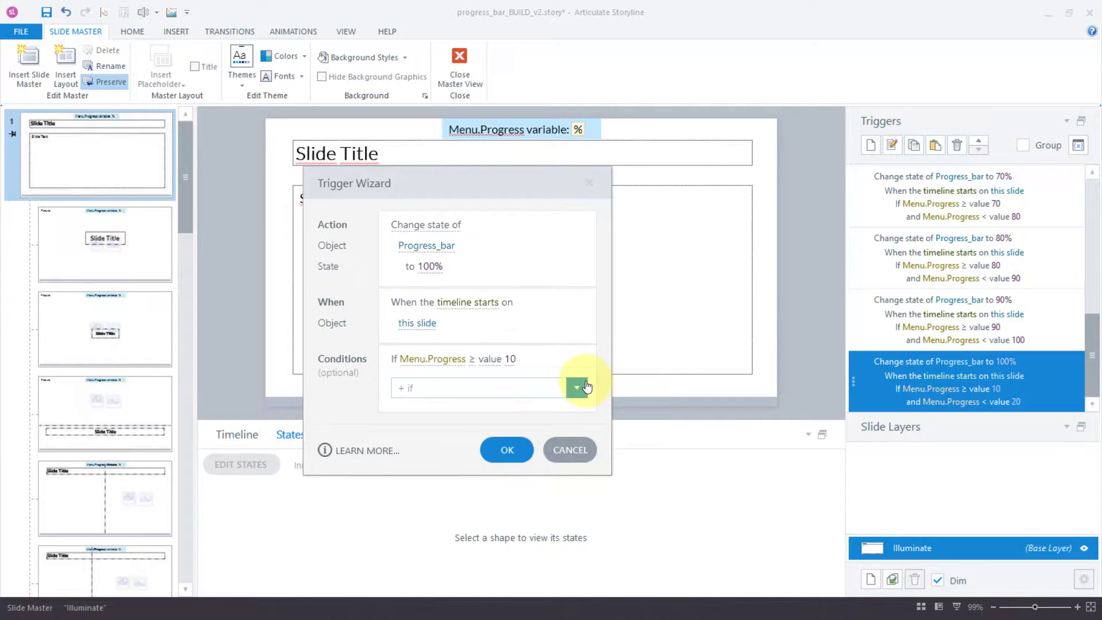
click(472, 360)
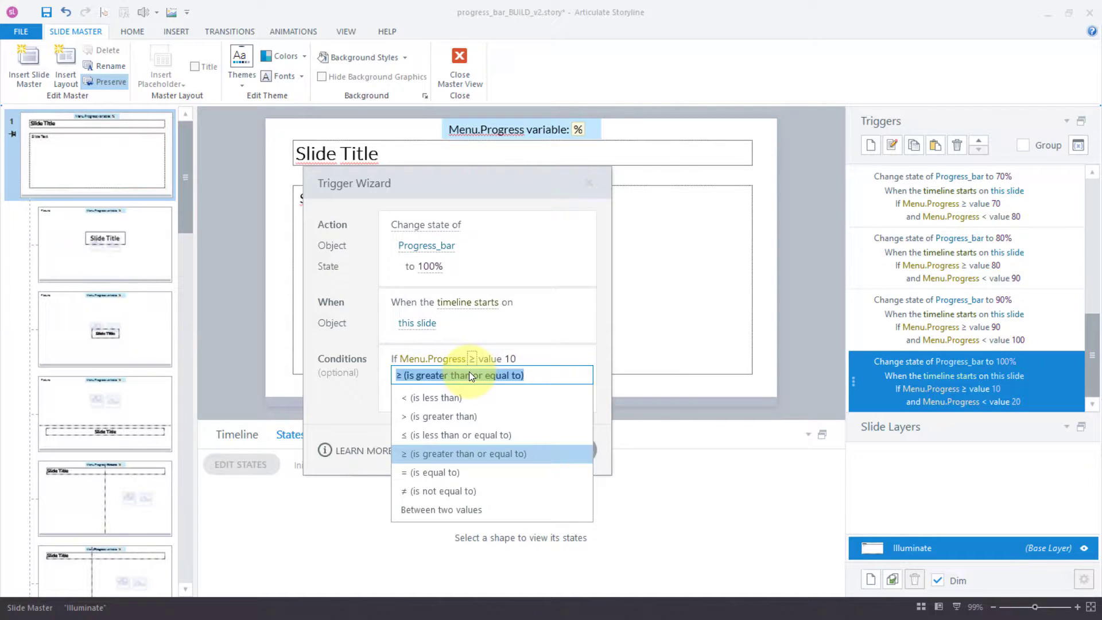
click(443, 471)
click(511, 359)
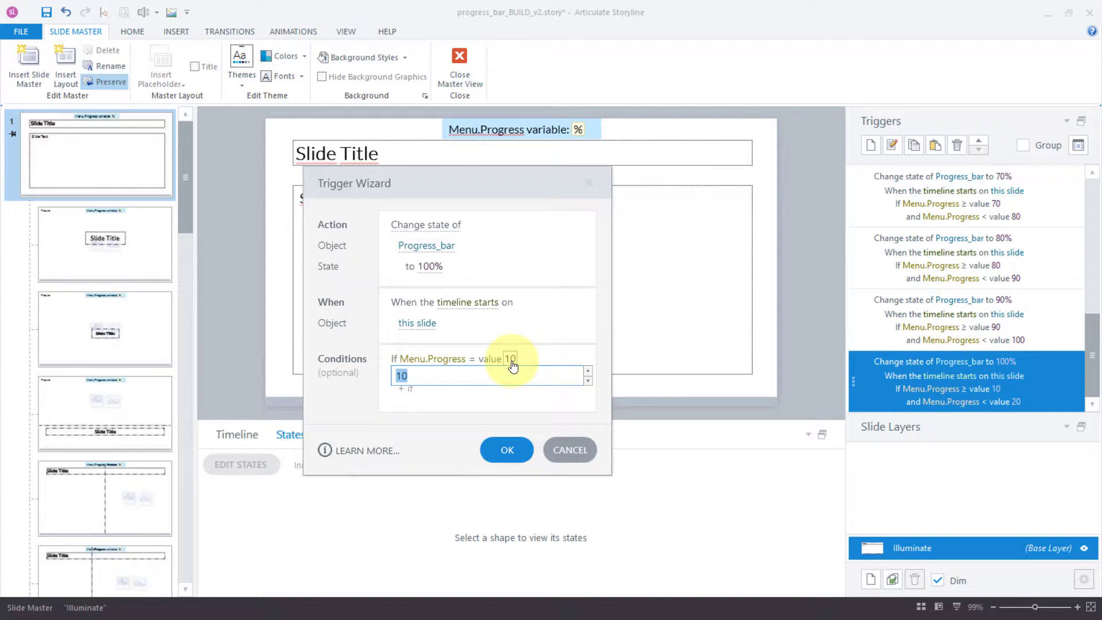
text(100)
click(601, 363)
click(501, 444)
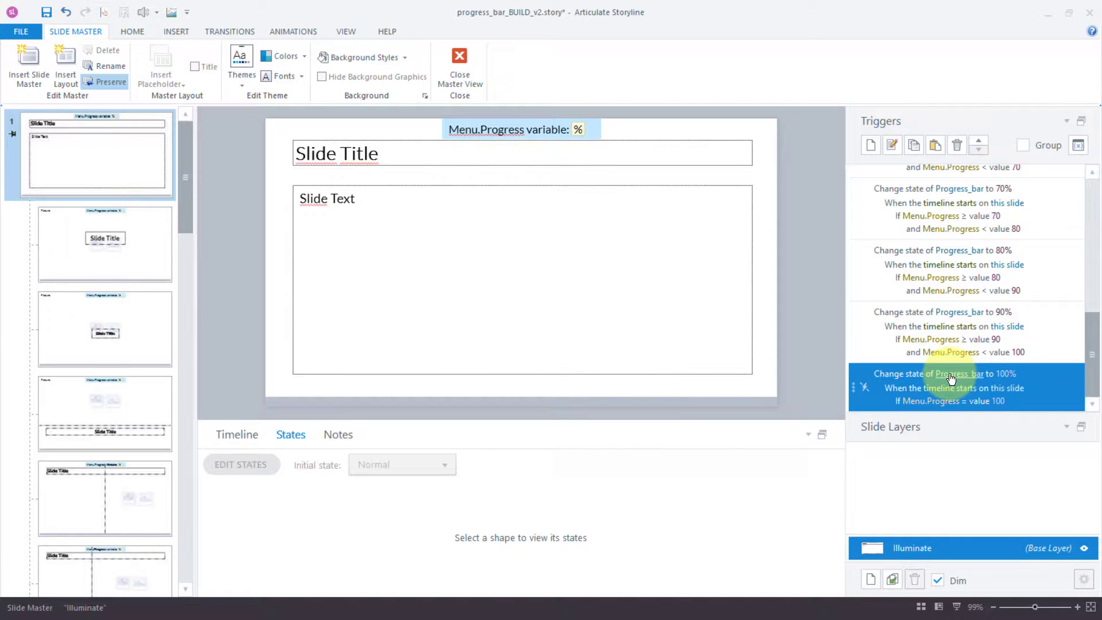
Review the project variables list, closing it without changes
scroll(1011, 353, up, 7)
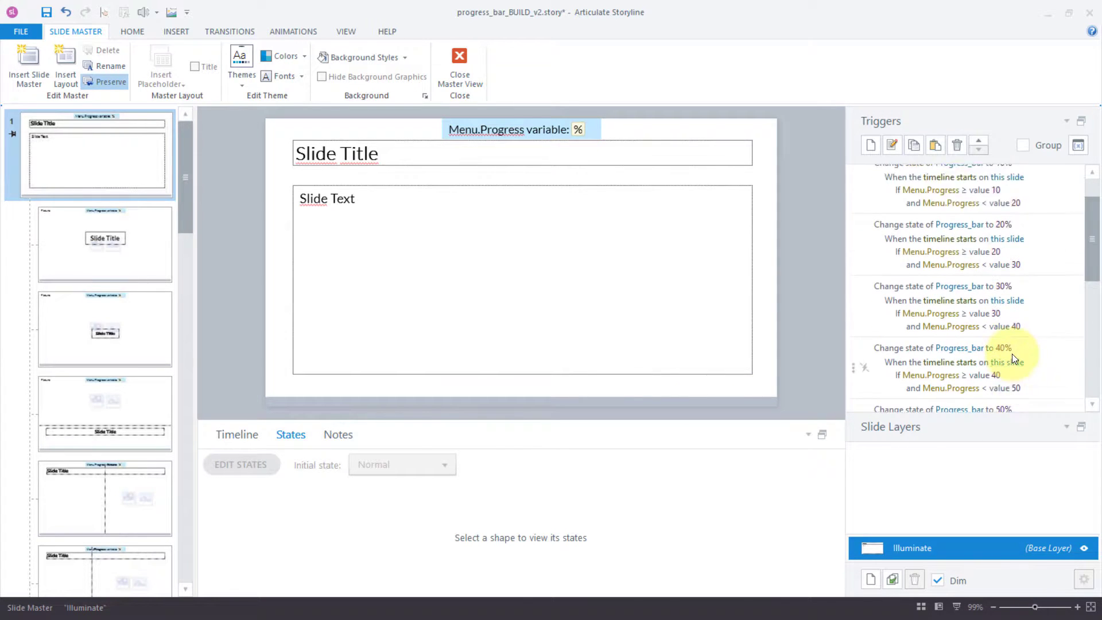
scroll(1011, 354, down, 7)
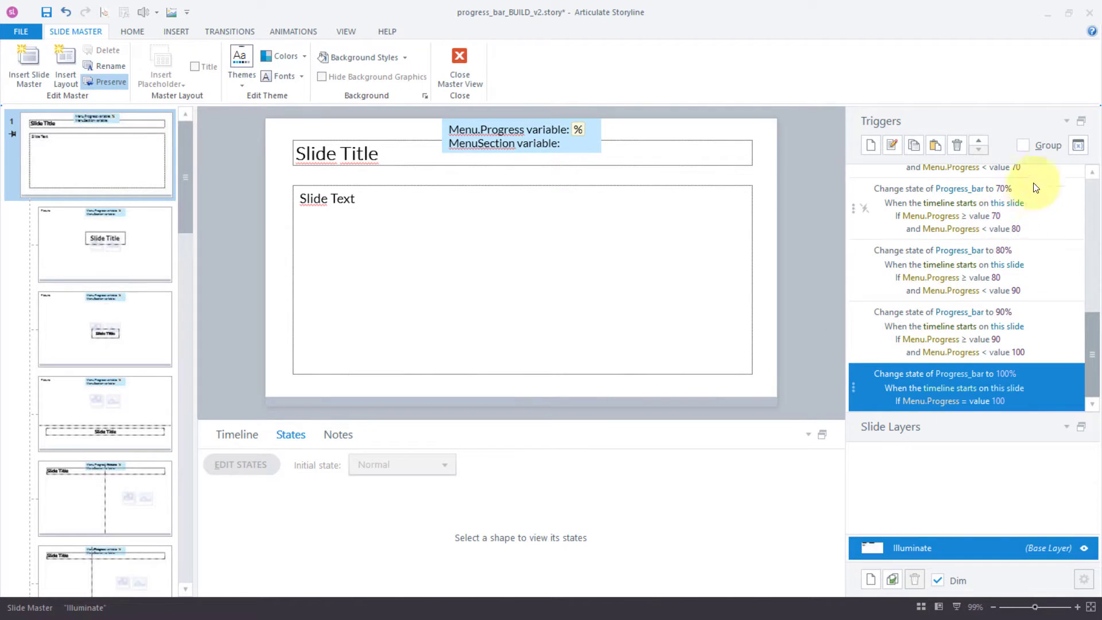
click(1079, 148)
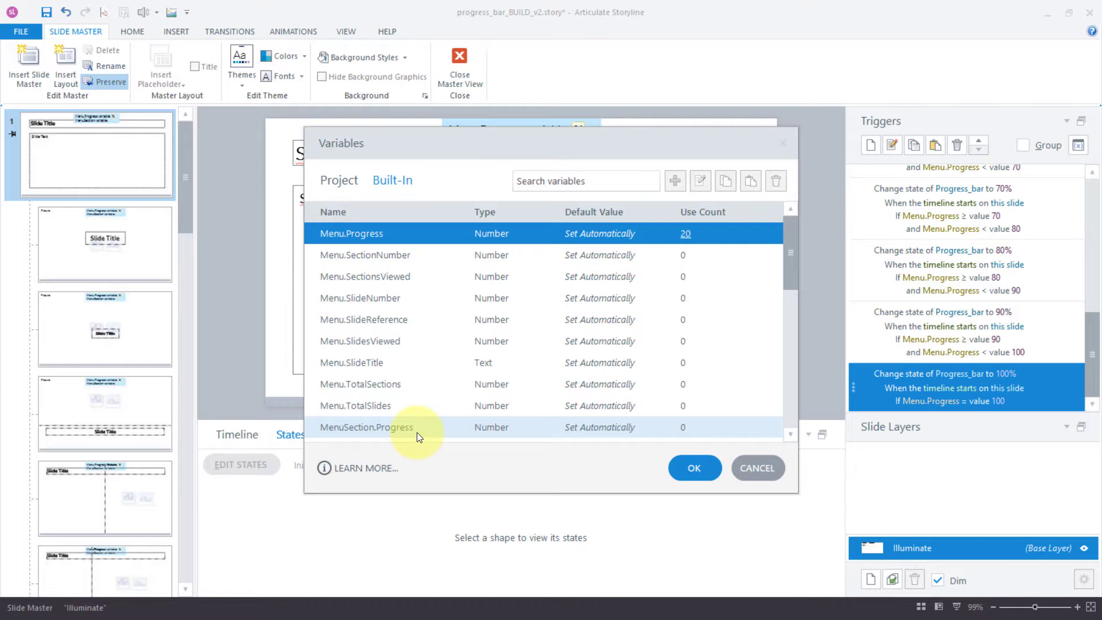
click(756, 470)
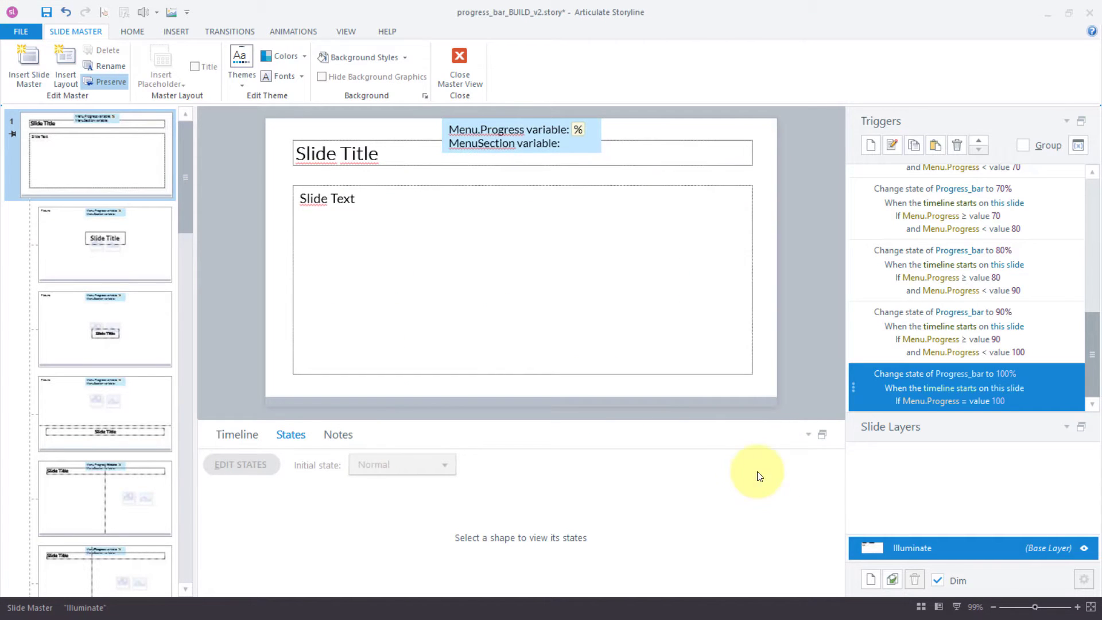
Insert a MenuSection.Progress reference into the master's variable text label
click(569, 143)
click(183, 30)
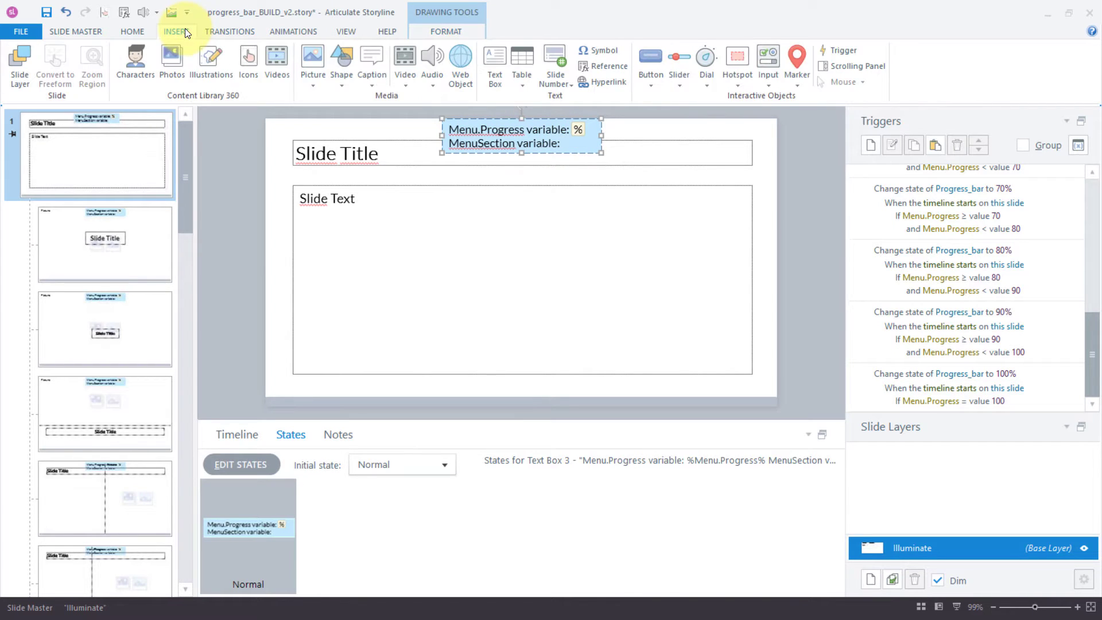
click(601, 66)
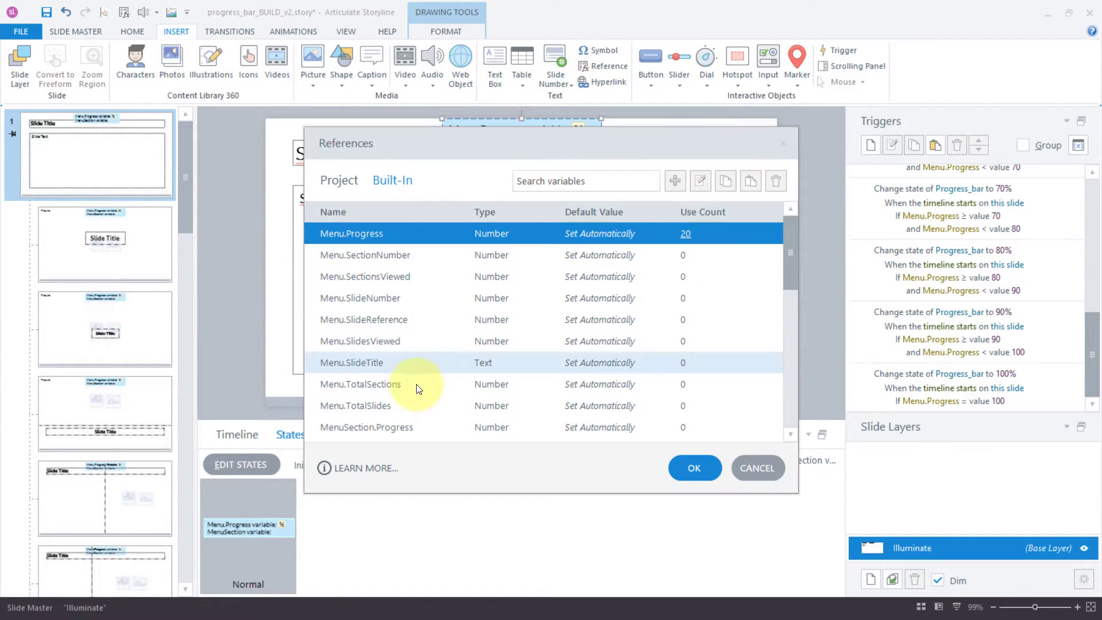
click(387, 428)
click(694, 469)
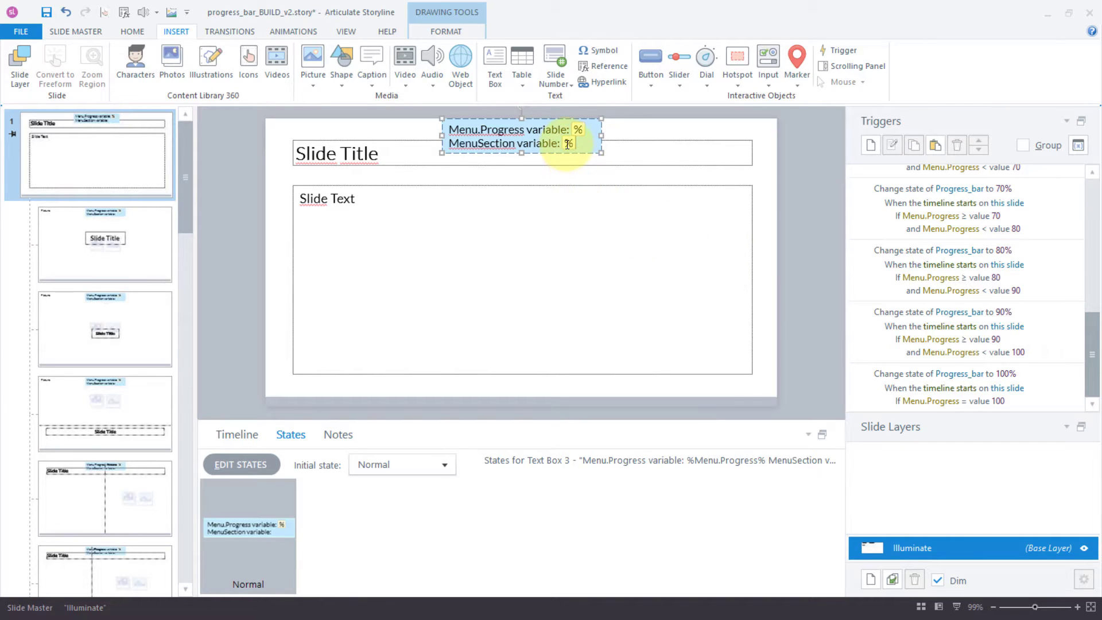
mouse_move(568, 144)
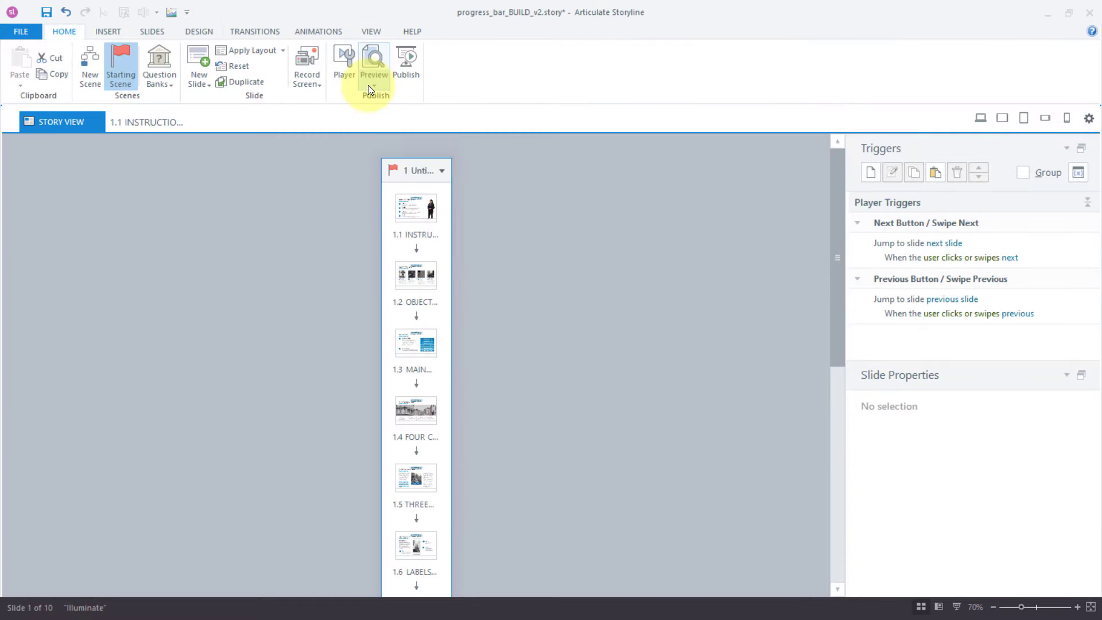
Preview the entire project and advance eight slides, watching the progress bar reach 90%
click(367, 85)
click(381, 147)
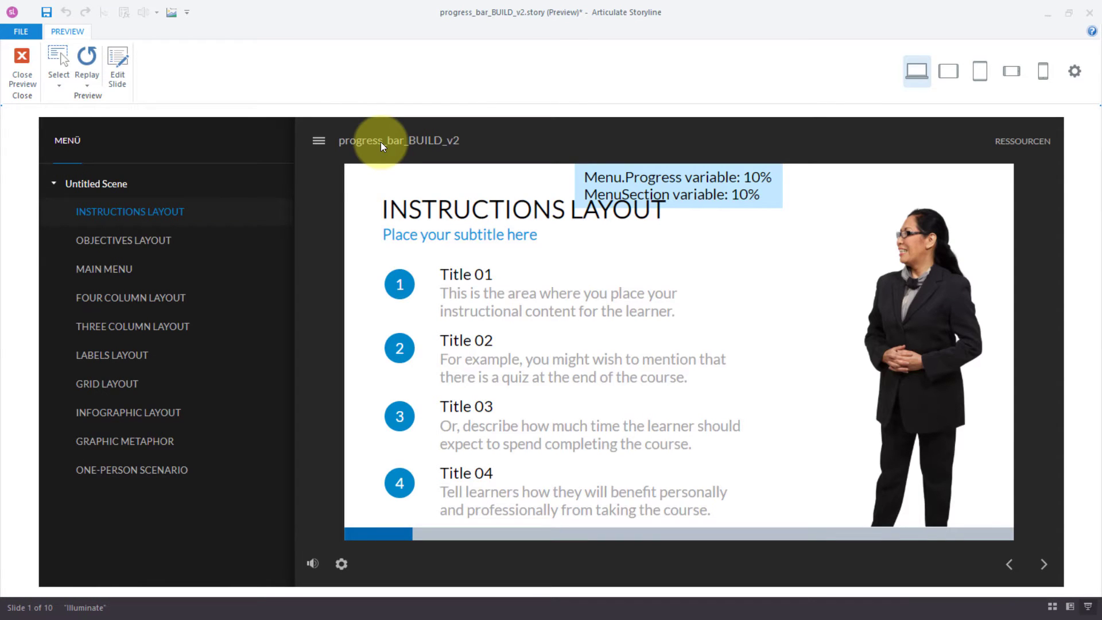
click(1043, 567)
click(1043, 568)
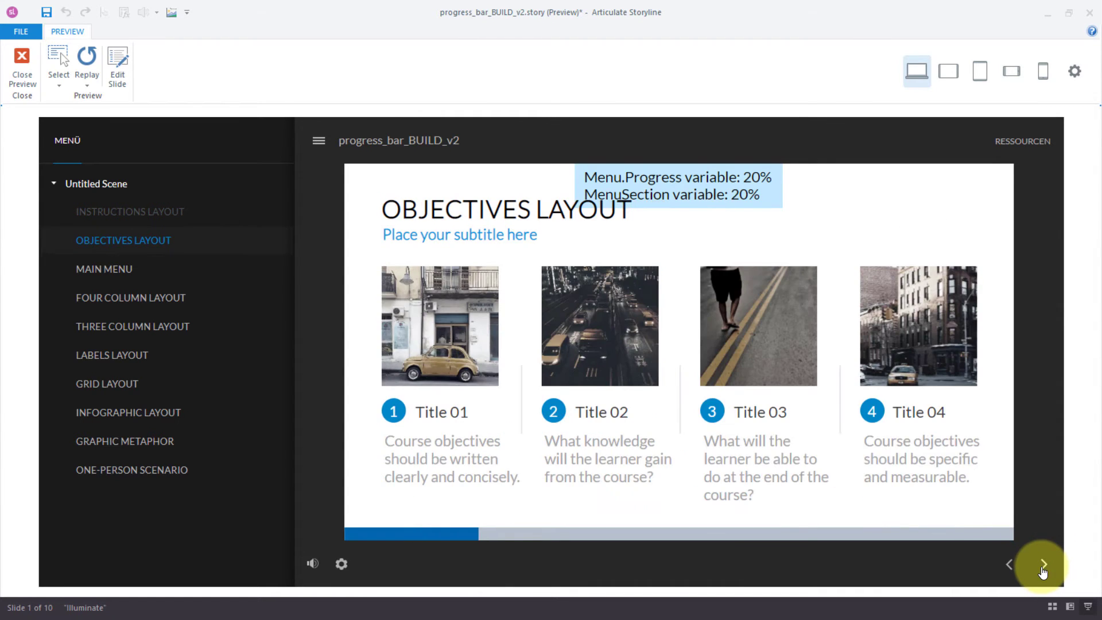
click(1043, 568)
click(1043, 568)
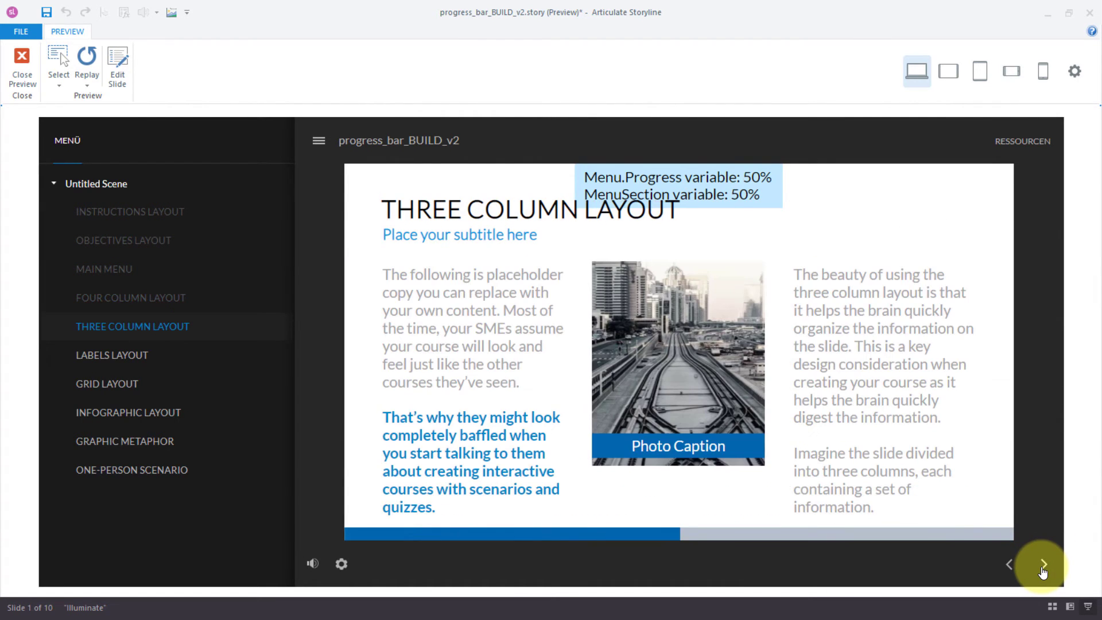
click(1043, 569)
click(1043, 568)
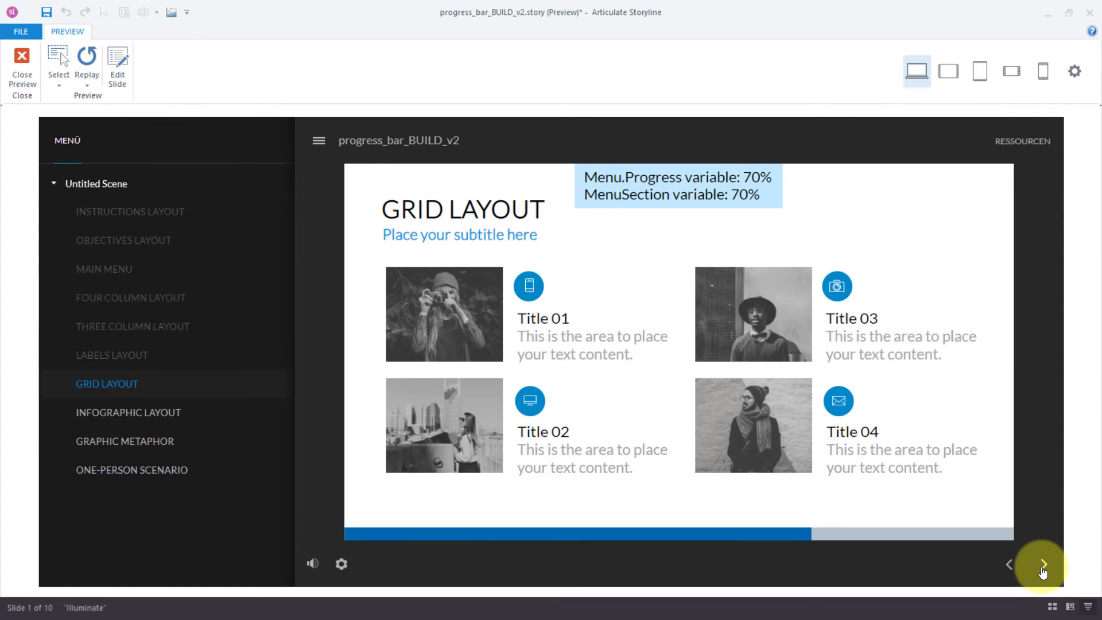
click(1043, 568)
click(1043, 569)
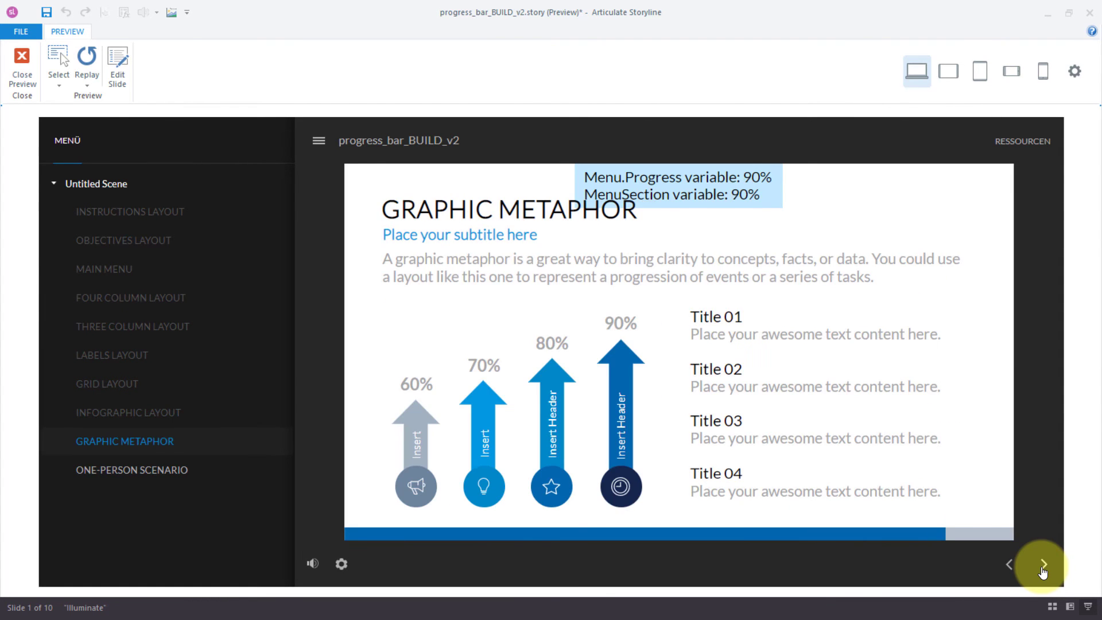